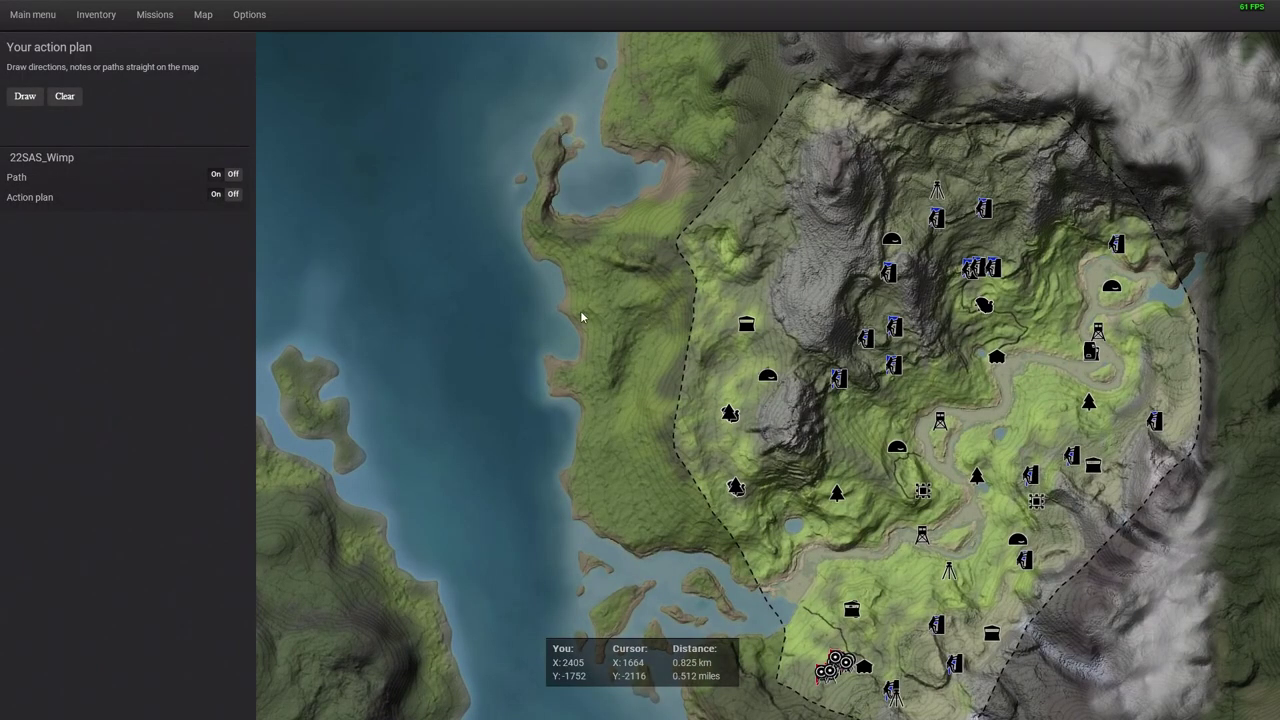
# Step: Draw a red freehand loop around the two tree stand icons on the western slope
pyautogui.click(25, 96)
pyautogui.moveTo(754, 376)
pyautogui.mouseDown()
pyautogui.moveTo(792, 486)
pyautogui.moveTo(736, 364)
pyautogui.mouseUp()
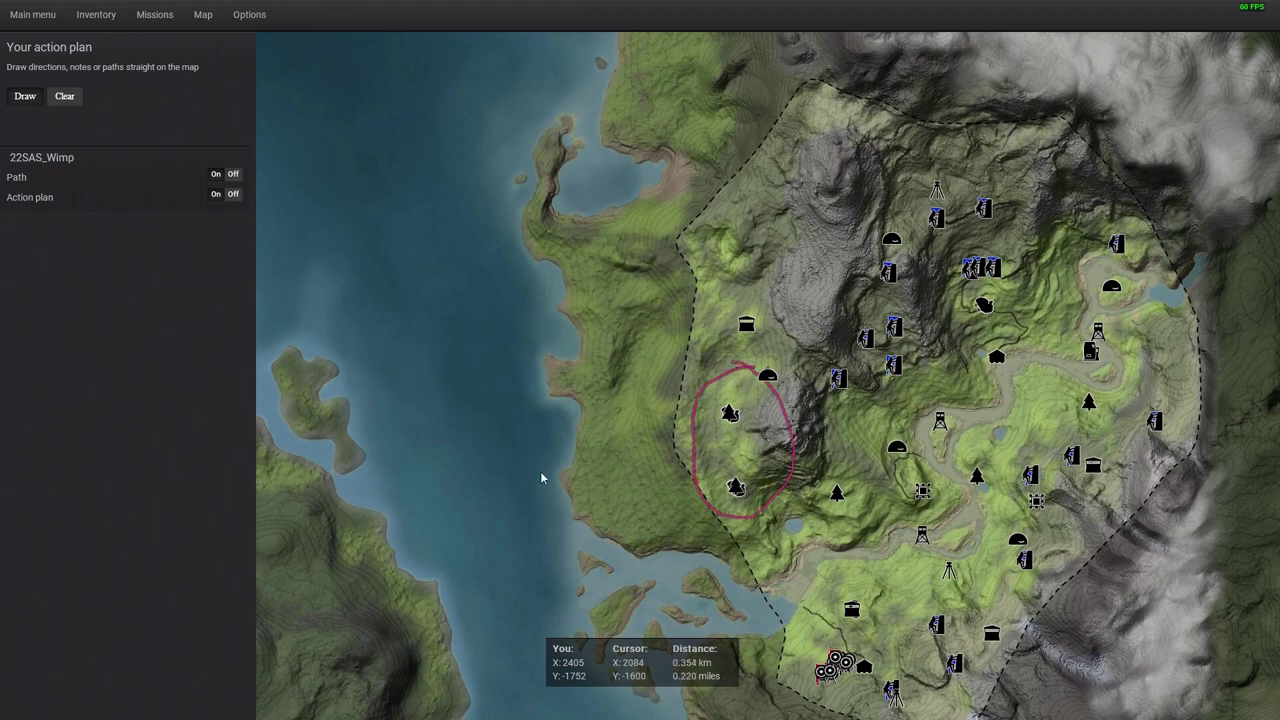
pyautogui.click(24, 96)
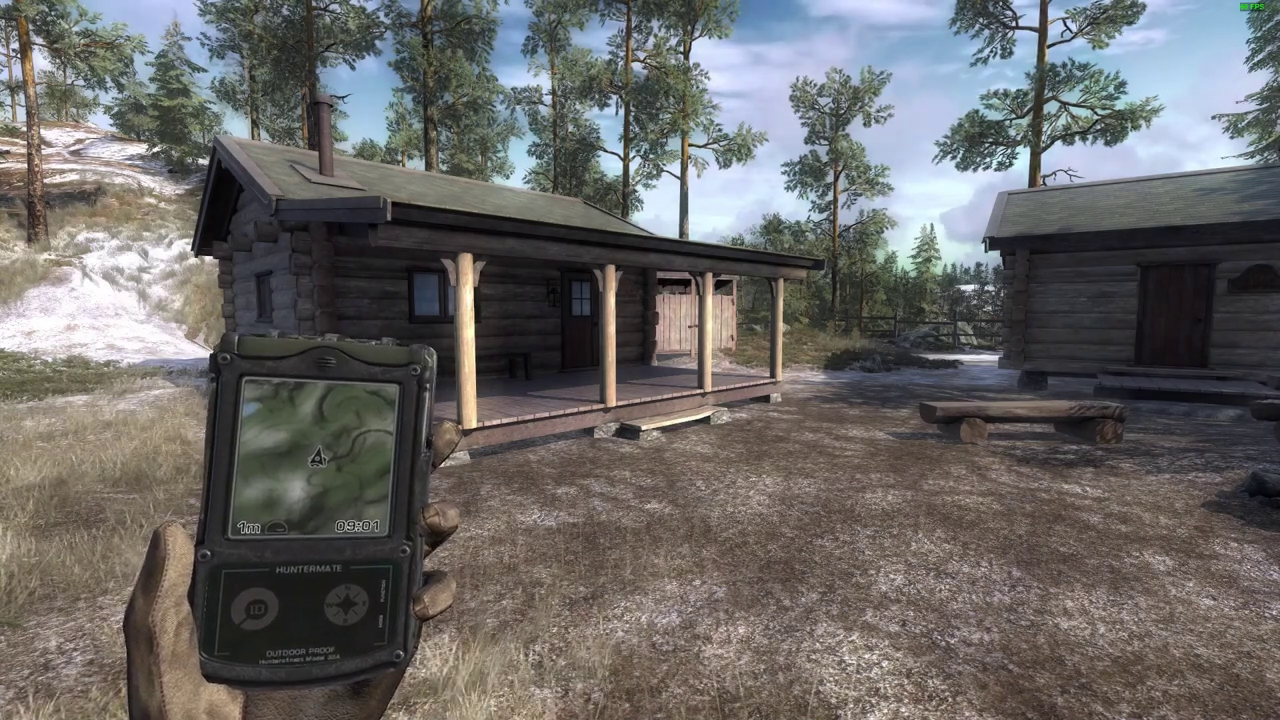
# Step: On the full map, mark a spot on the snowy reserve and circle a spot in the green reserve
pyautogui.press('m')
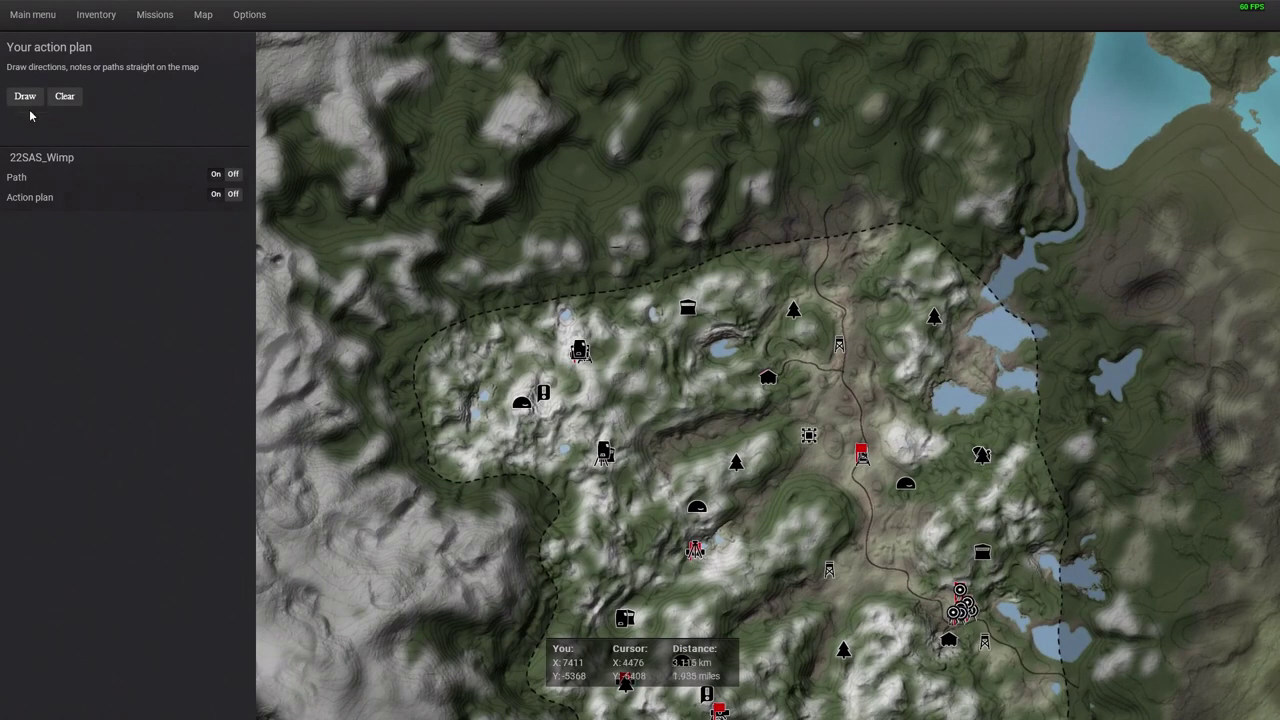
pyautogui.moveTo(795, 299); pyautogui.dragTo(790, 304)
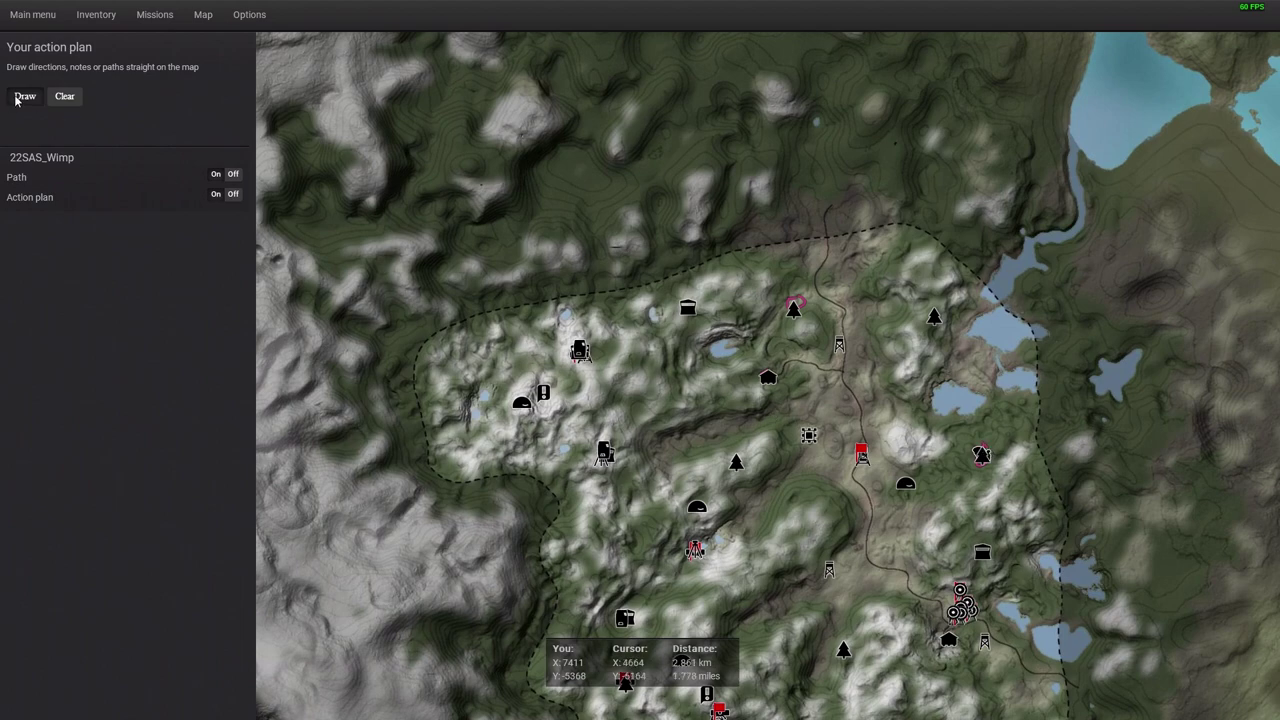
pyautogui.scroll(-3, 625, 447)
pyautogui.moveTo(545, 555)
pyautogui.mouseDown()
pyautogui.moveTo(785, 440)
pyautogui.moveTo(810, 375)
pyautogui.mouseUp()
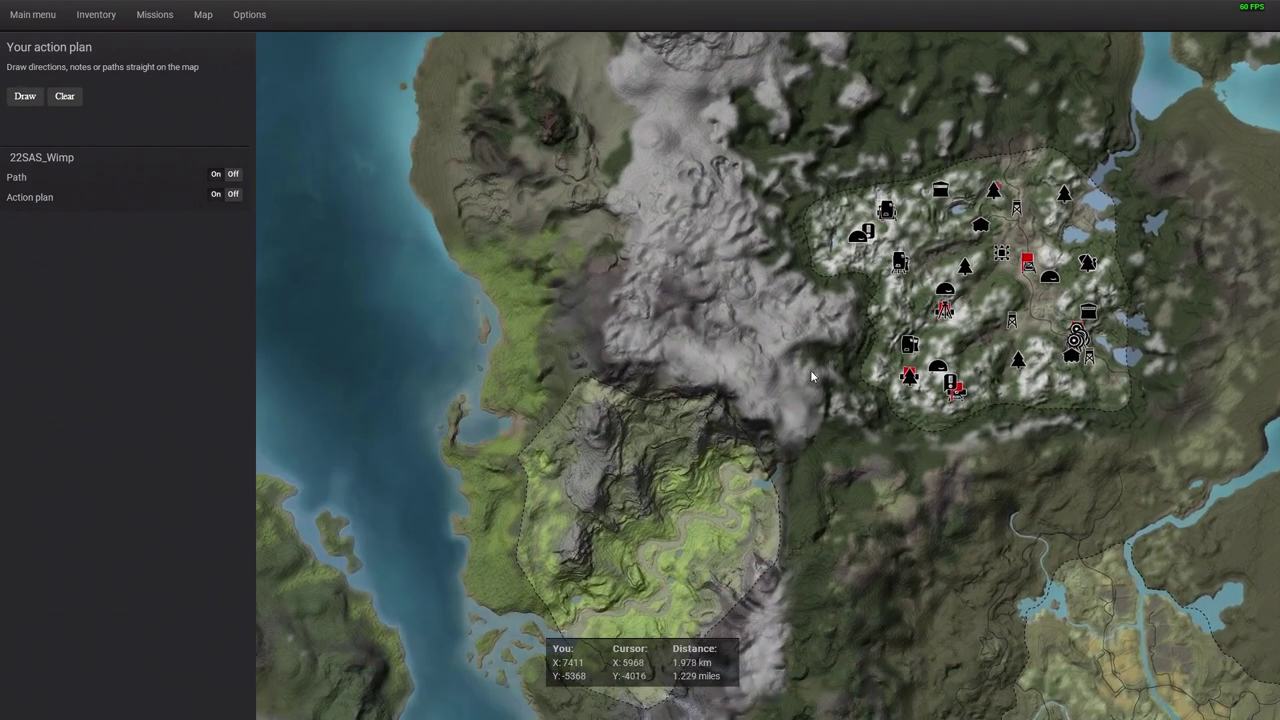
pyautogui.scroll(3, 701, 487)
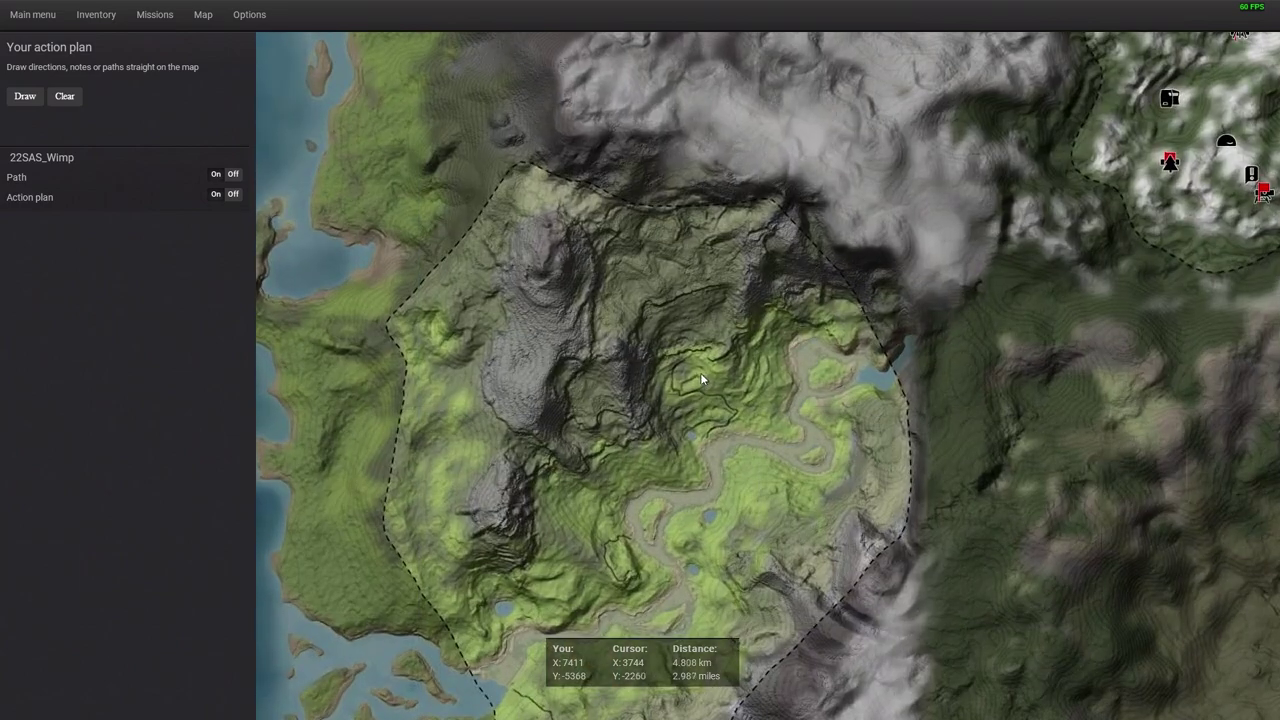
pyautogui.click(25, 96)
pyautogui.moveTo(694, 391); pyautogui.dragTo(690, 380)
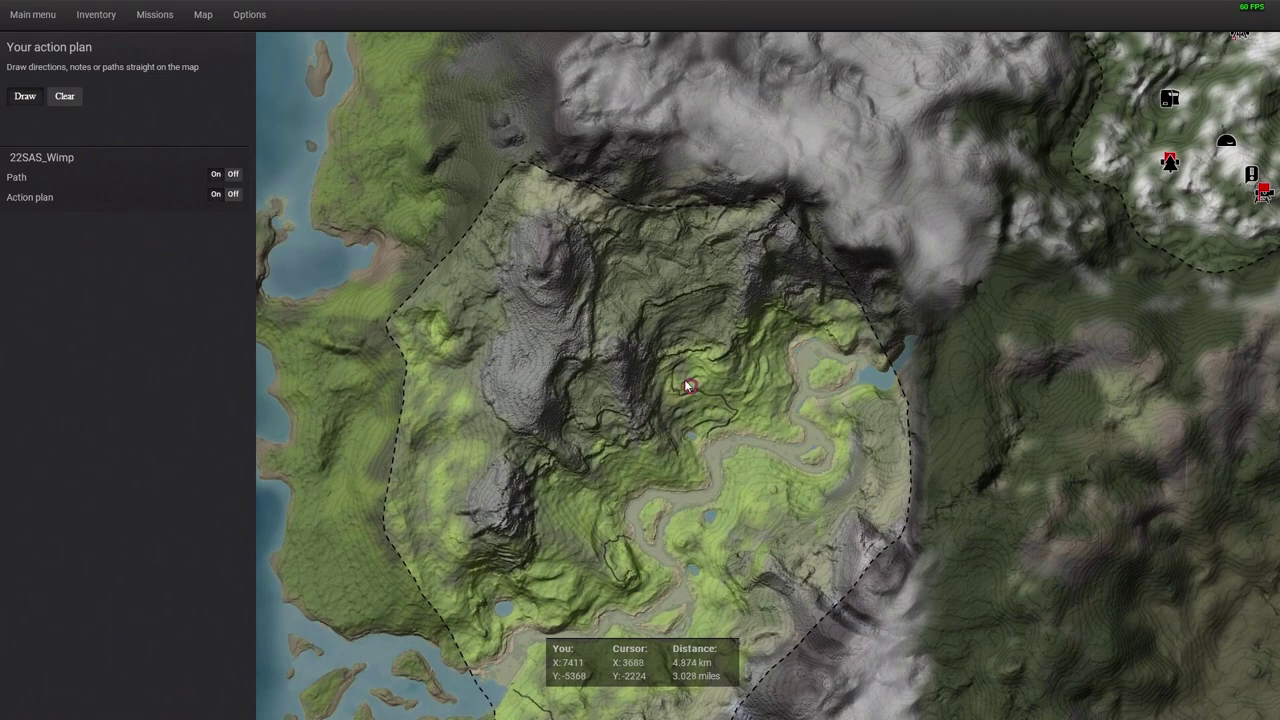
pyautogui.click(25, 100)
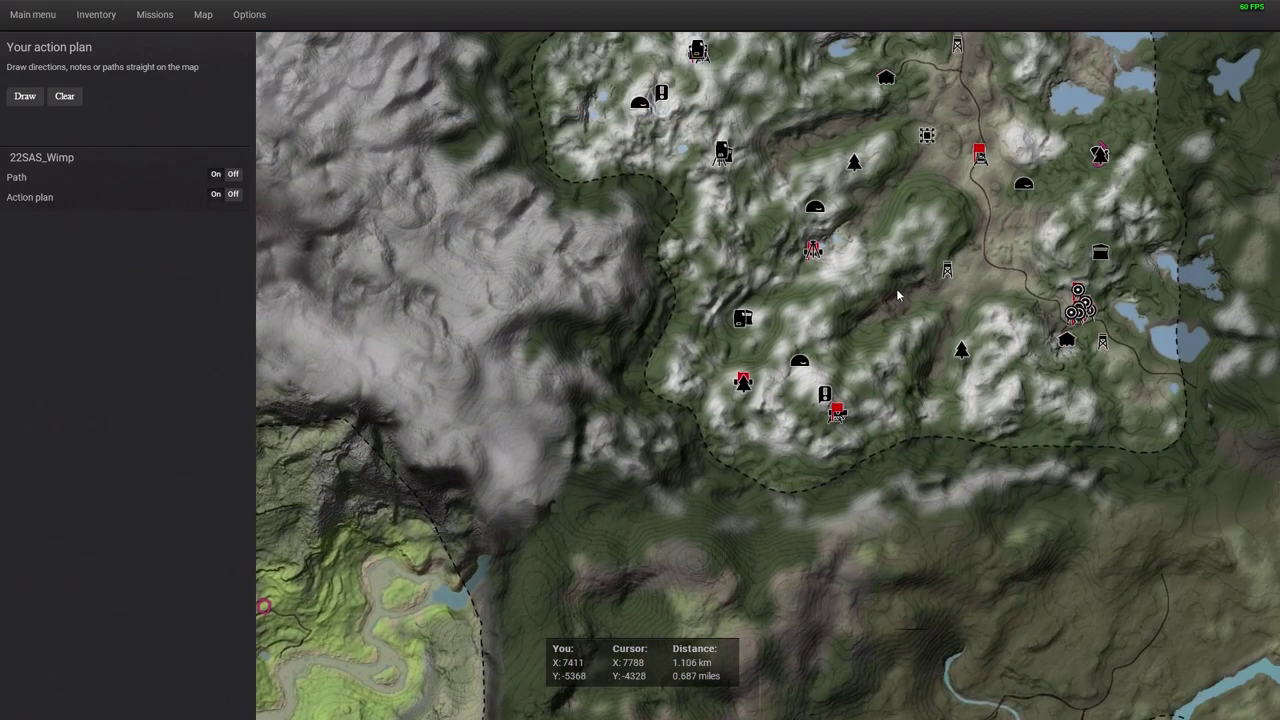
# Step: Draw a curved route line down the snowy reserve's west side and east toward the lakes
pyautogui.moveTo(1038, 274); pyautogui.dragTo(925, 337)
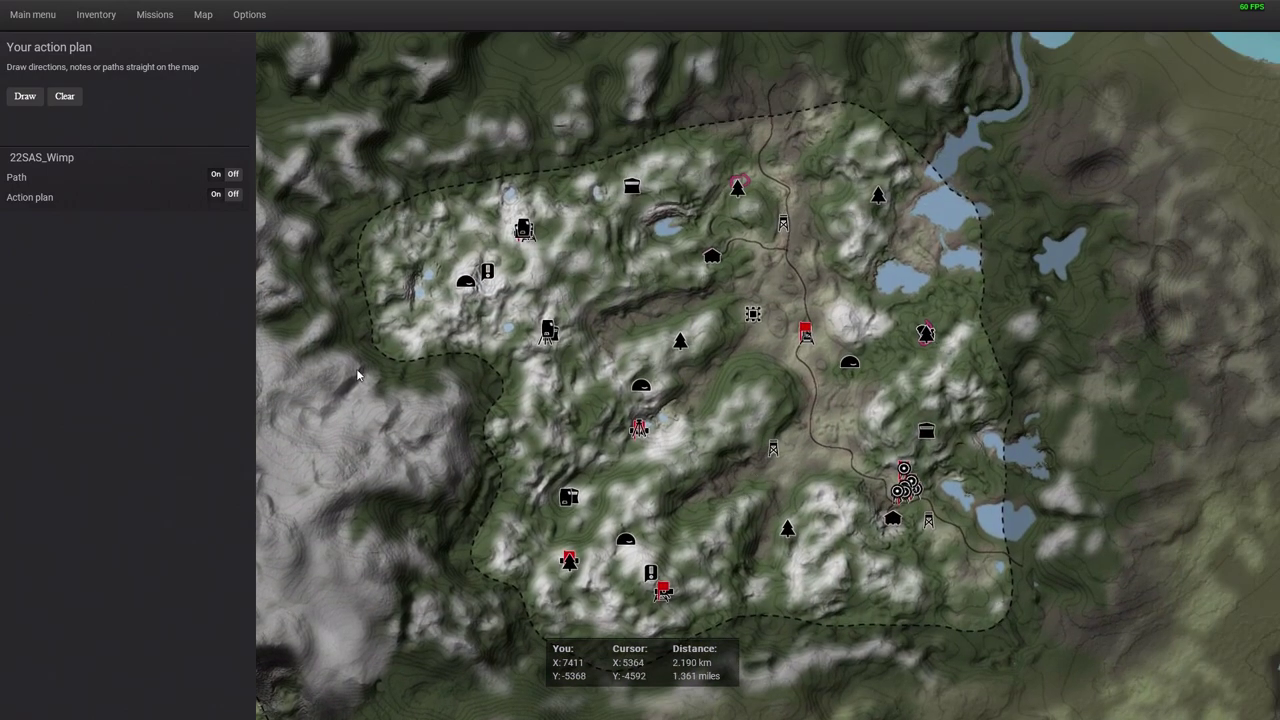
pyautogui.moveTo(771, 486); pyautogui.dragTo(616, 360)
pyautogui.click(25, 96)
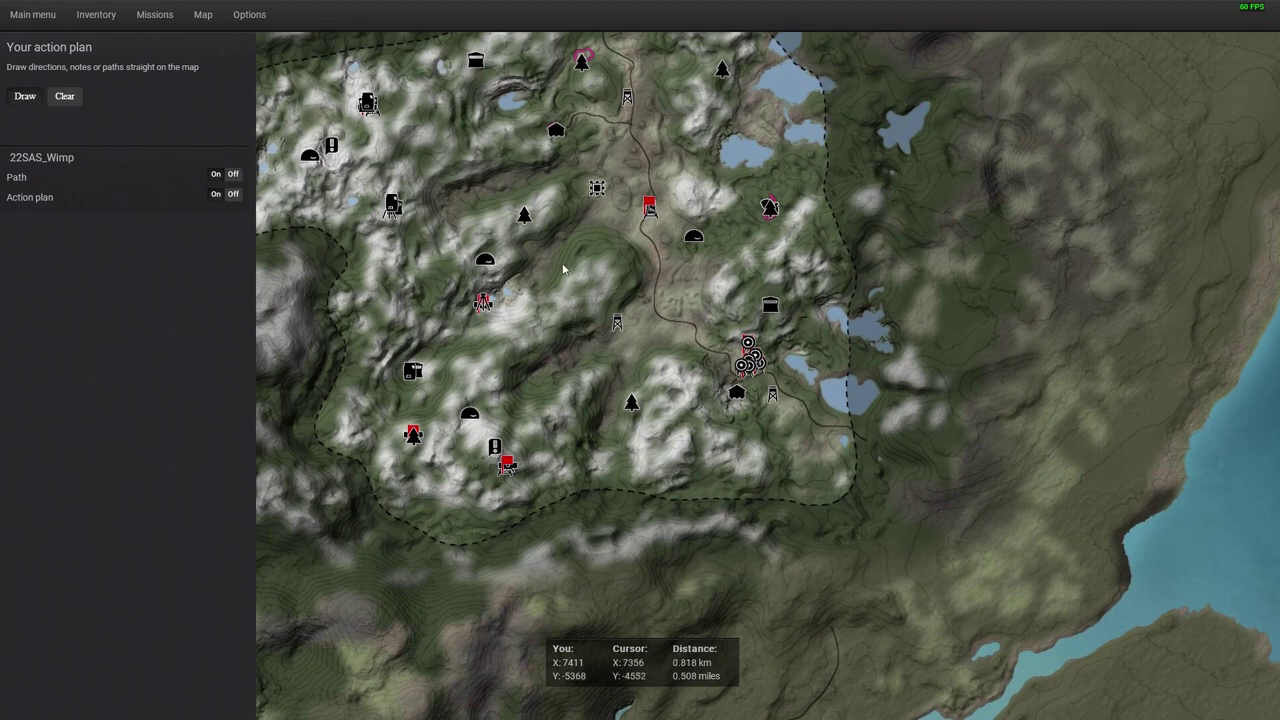
pyautogui.moveTo(684, 238); pyautogui.dragTo(586, 488)
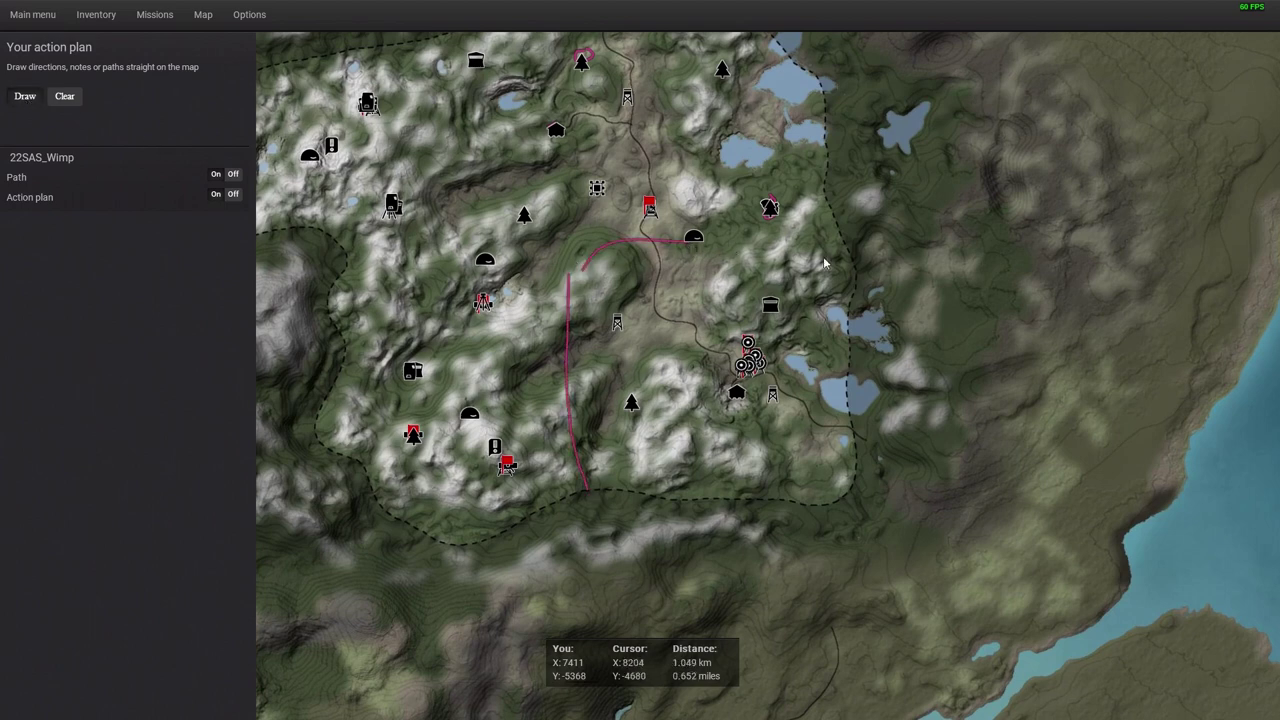
pyautogui.moveTo(694, 238); pyautogui.dragTo(879, 264)
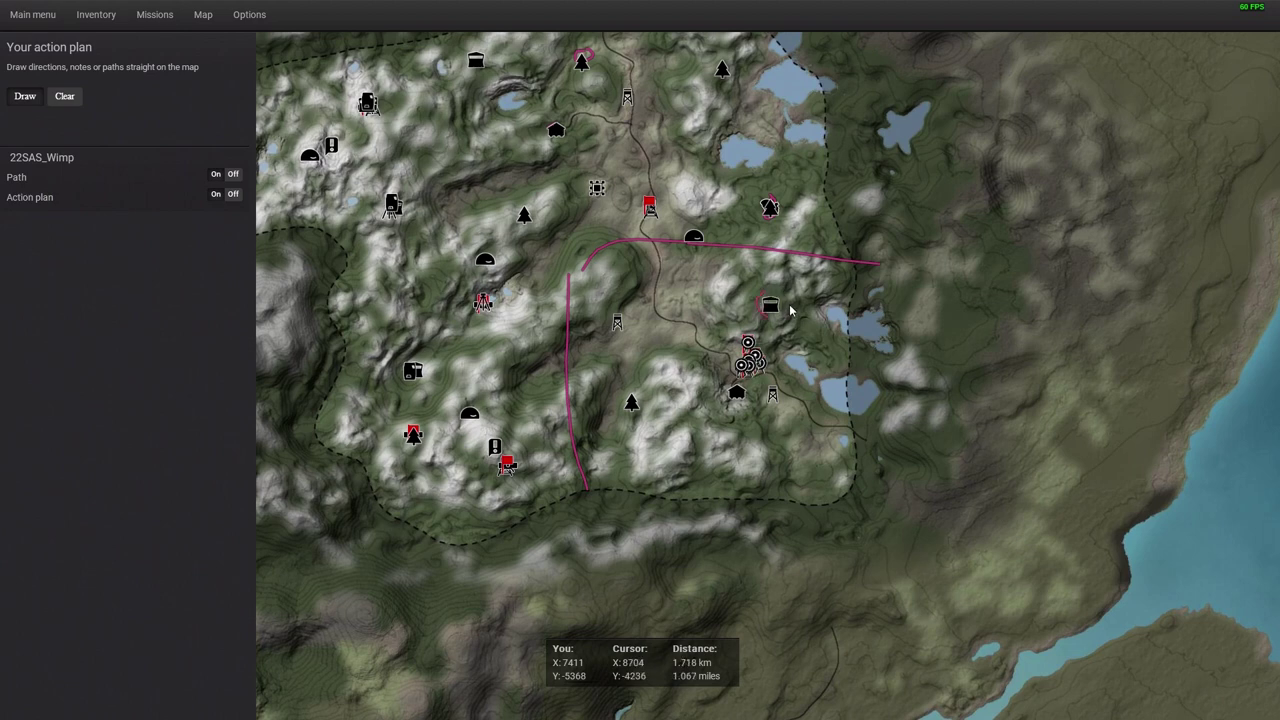
# Step: Circle the lake building, tower, tree, watchtower, north-west tree and top building, joining the route line
pyautogui.moveTo(790, 311); pyautogui.dragTo(772, 295)
pyautogui.moveTo(609, 321); pyautogui.dragTo(612, 308)
pyautogui.moveTo(641, 392); pyautogui.dragTo(640, 392)
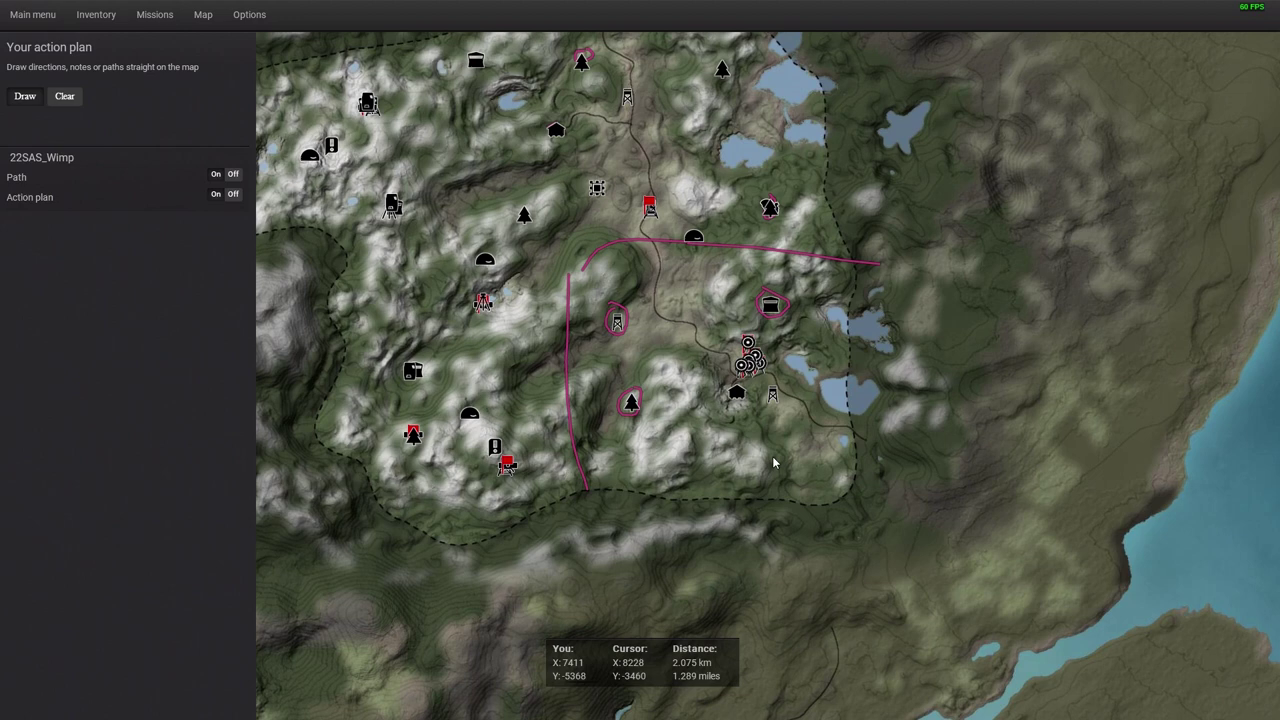
pyautogui.moveTo(786, 394); pyautogui.dragTo(776, 390)
pyautogui.moveTo(568, 300); pyautogui.dragTo(595, 255)
pyautogui.moveTo(524, 204); pyautogui.dragTo(522, 202)
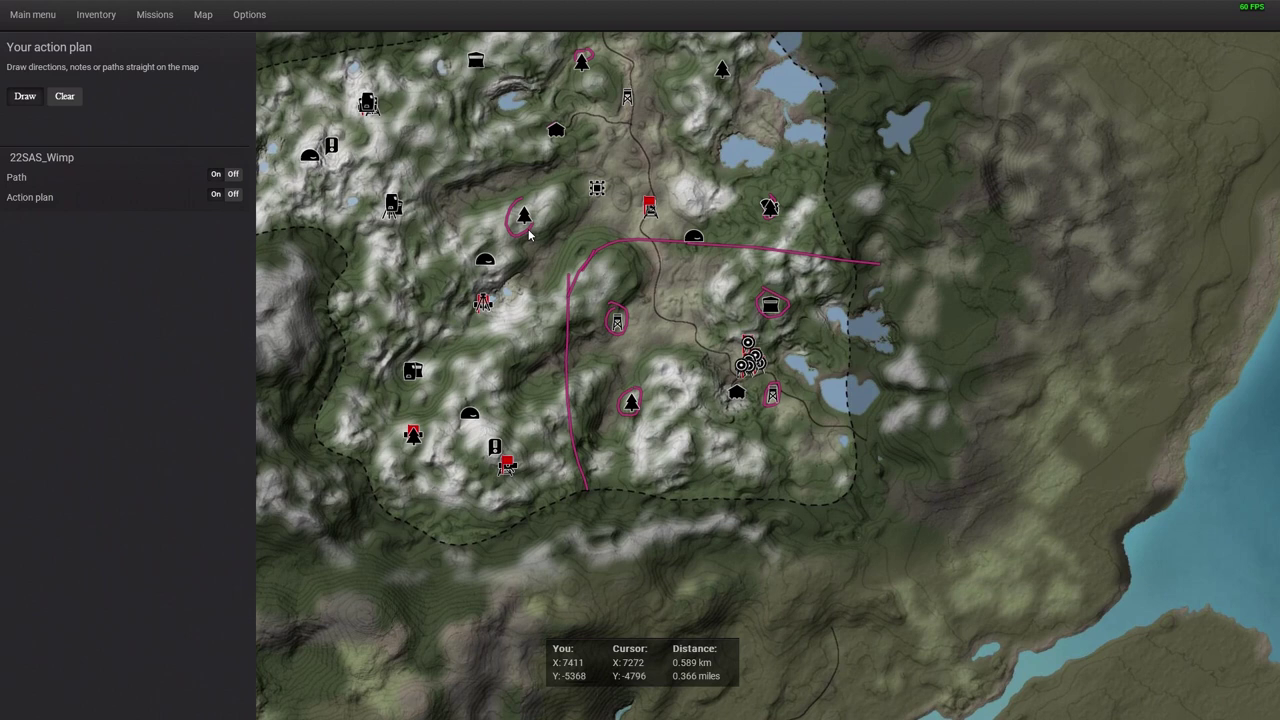
pyautogui.moveTo(476, 52)
pyautogui.mouseDown()
pyautogui.moveTo(466, 74)
pyautogui.moveTo(498, 66)
pyautogui.mouseUp()
# Step: Add short pointer ticks beside the circled tree and building, then stop drawing
pyautogui.moveTo(651, 381); pyautogui.dragTo(640, 393)
pyautogui.moveTo(798, 276); pyautogui.dragTo(787, 294)
pyautogui.click(30, 103)
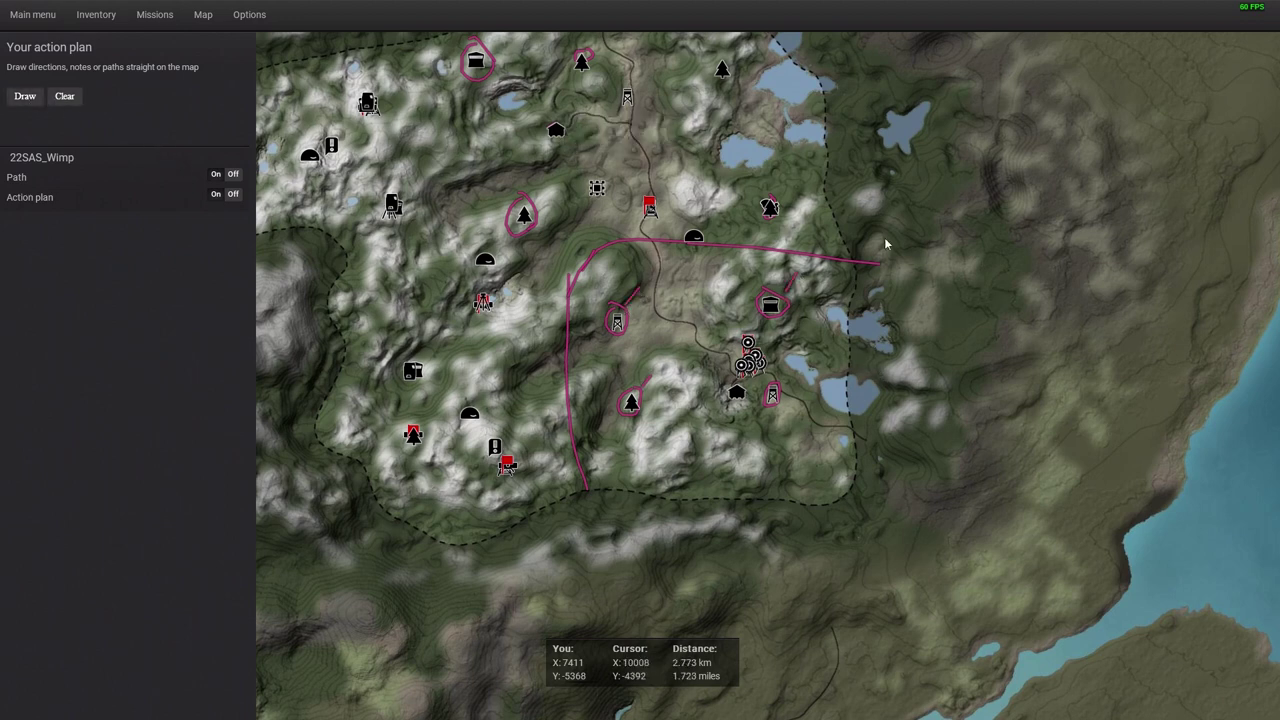
pyautogui.scroll(-2, 766, 153)
pyautogui.scroll(2, 660, 286)
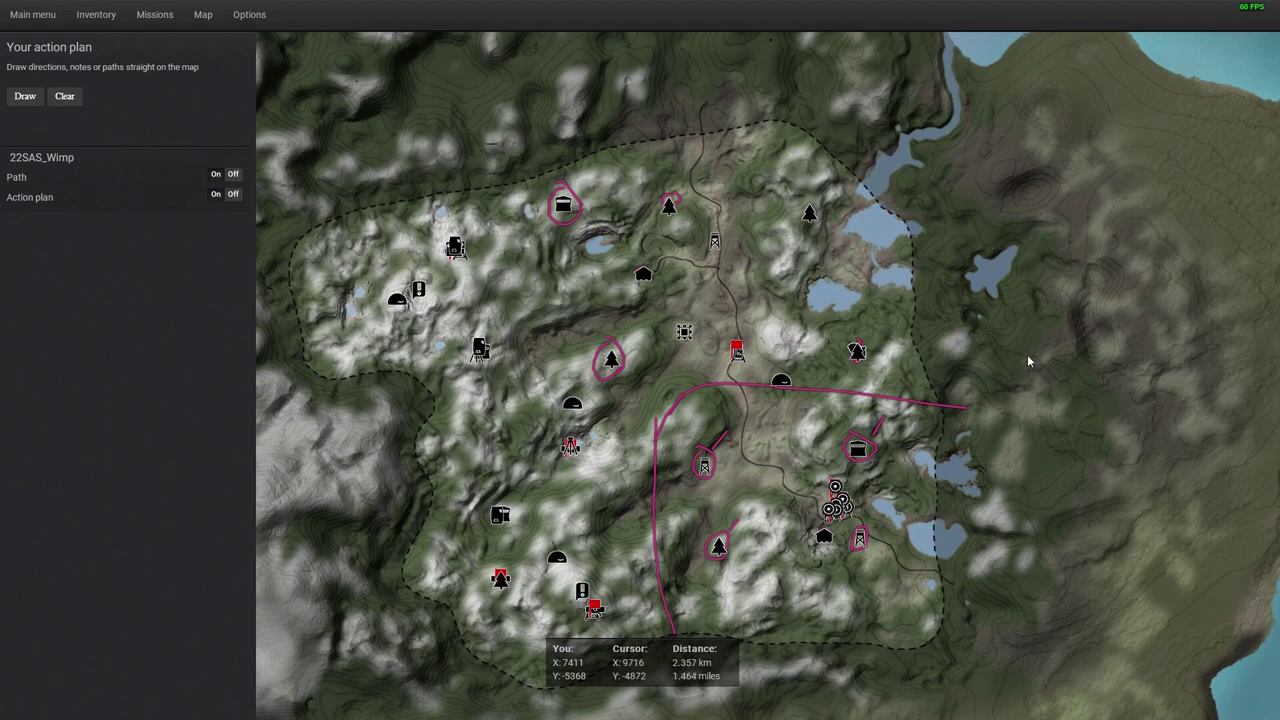
# Step: Close the map and place three wood grouse decoys in the grassy clearing
pyautogui.press('m')
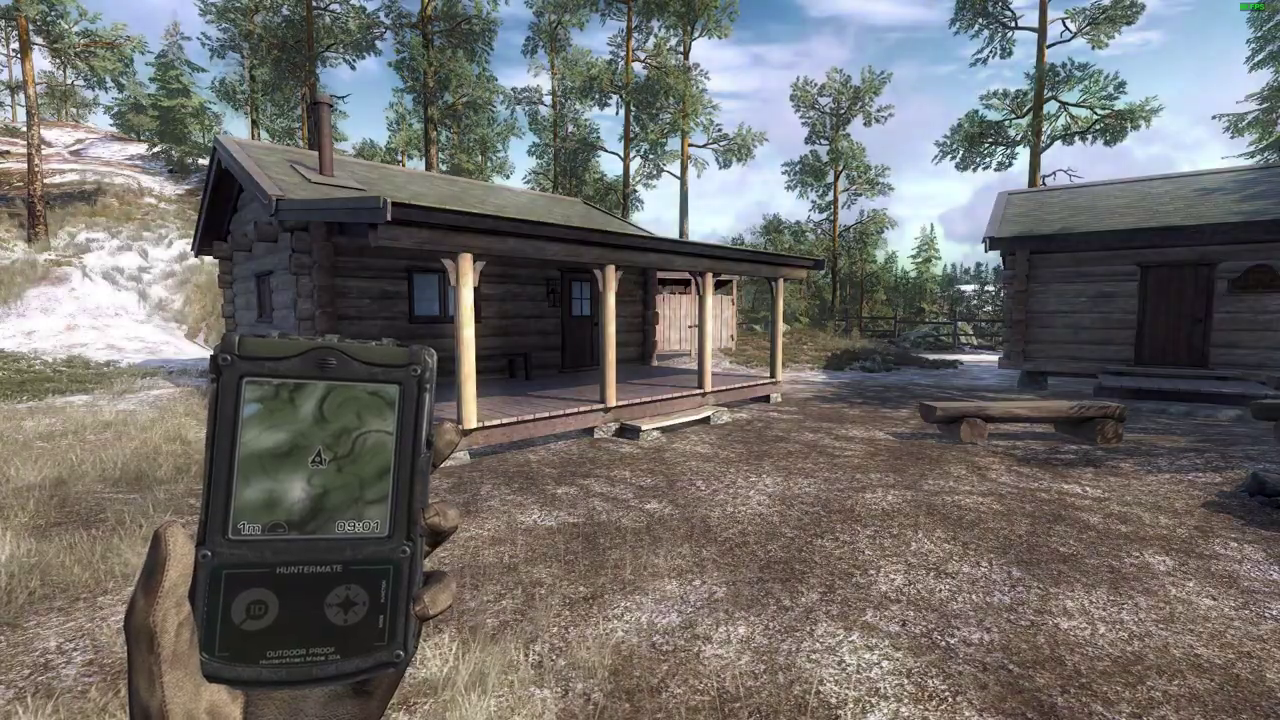
pyautogui.press('1')
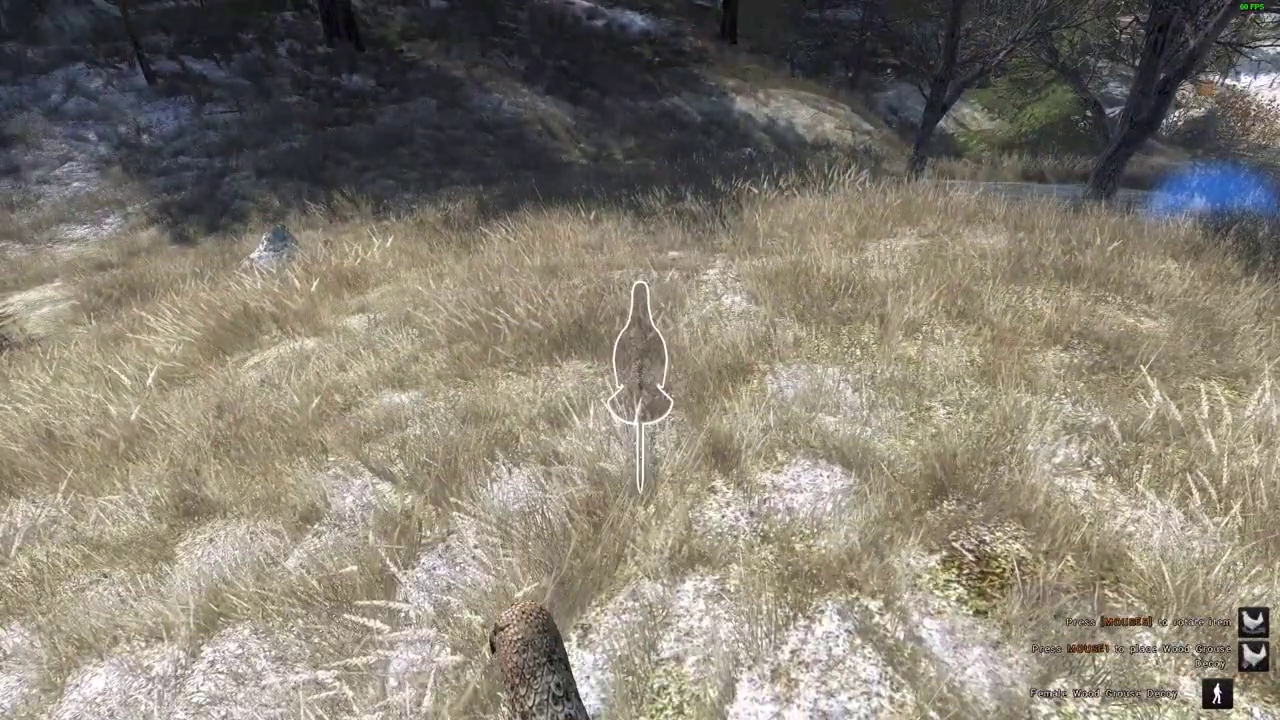
pyautogui.click(640, 380)
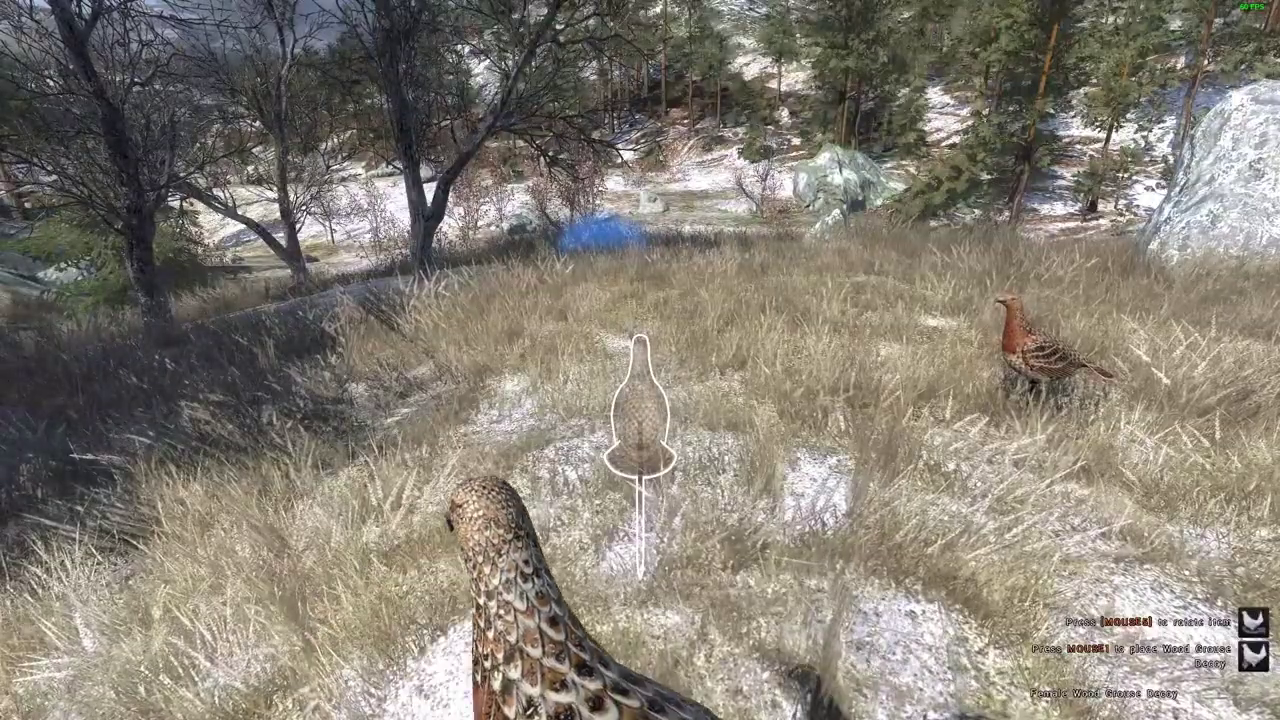
pyautogui.click(640, 400)
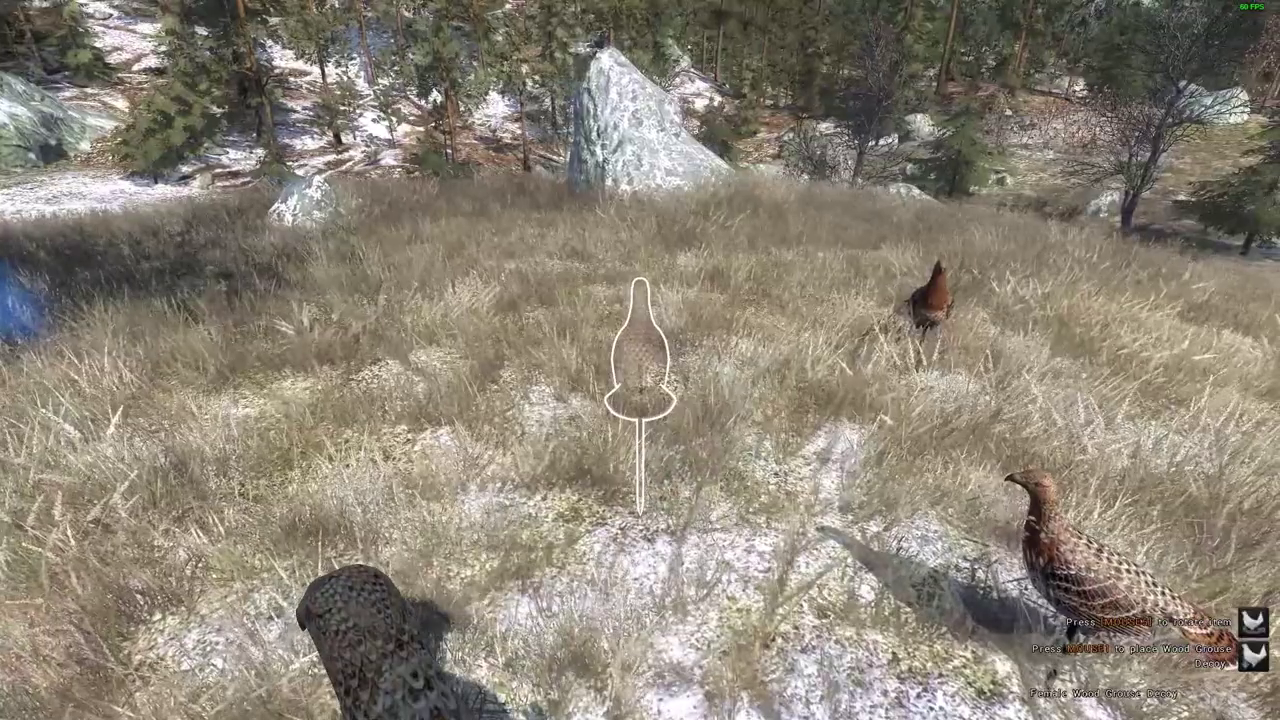
pyautogui.click(640, 400)
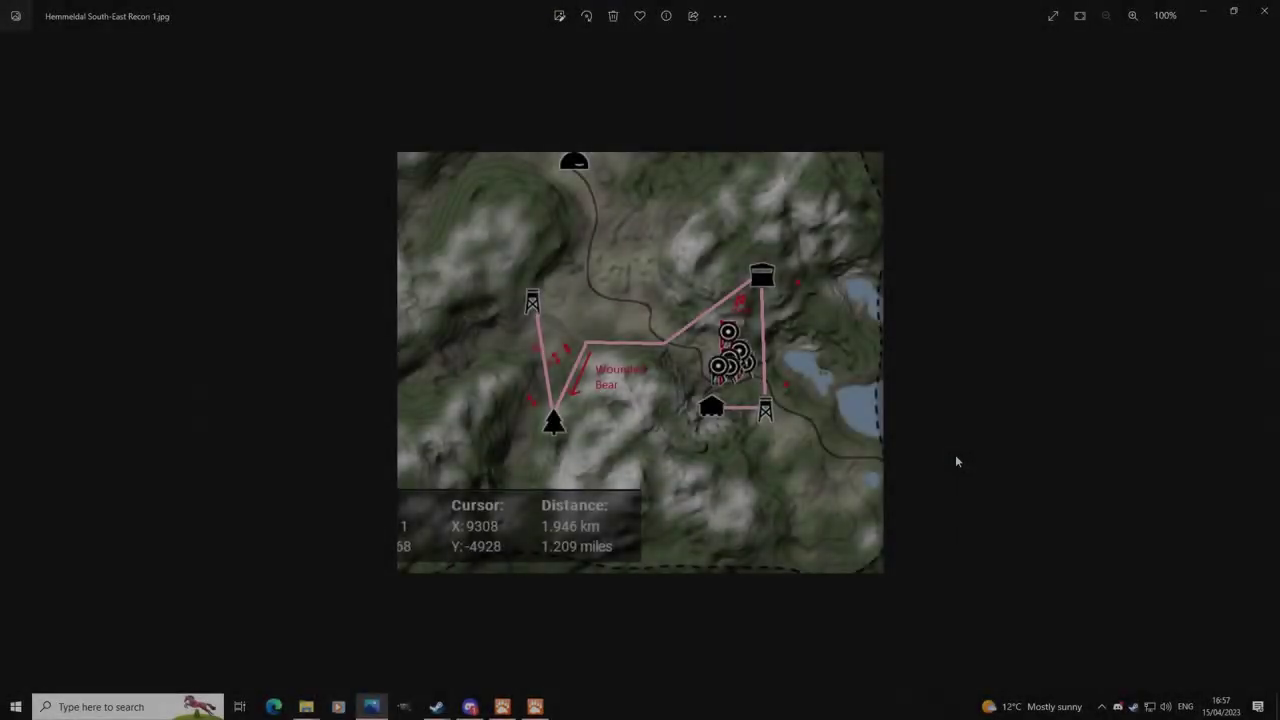
pyautogui.scroll(1, 955, 457)
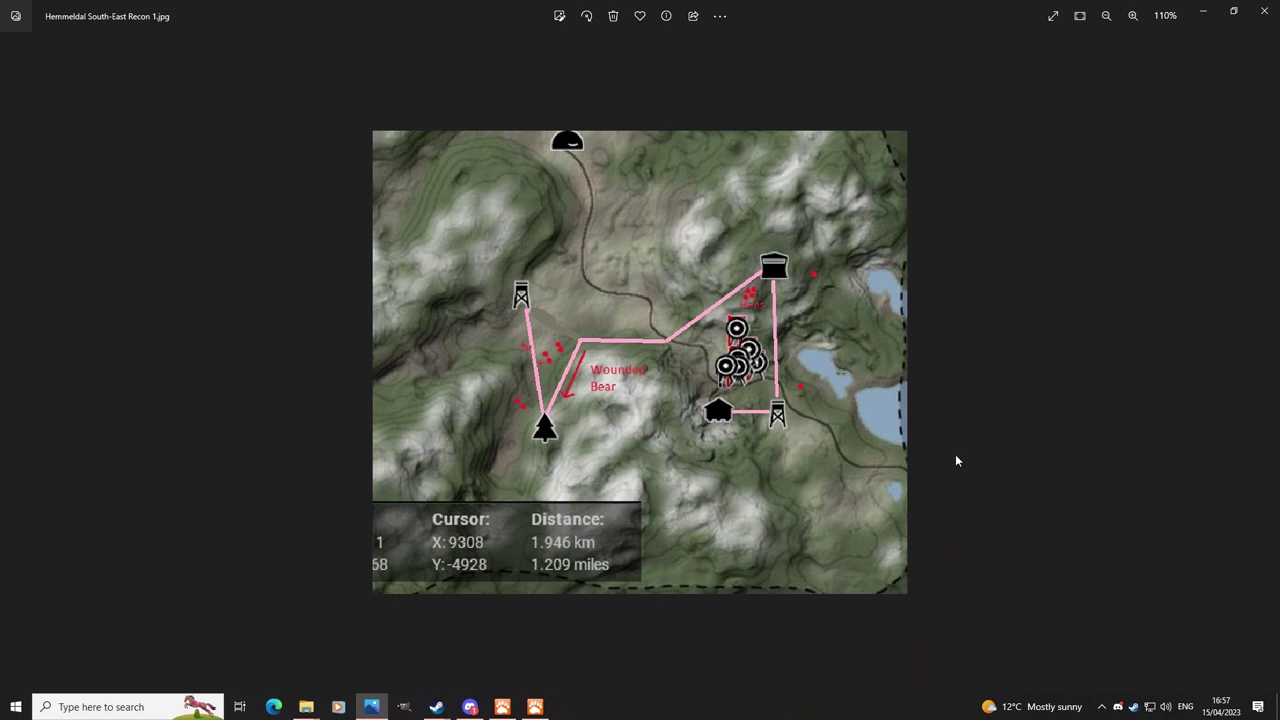
# Step: Browse the Hemmeldal South-East recon screenshots in Photos, ending on the first one
pyautogui.press('Right')
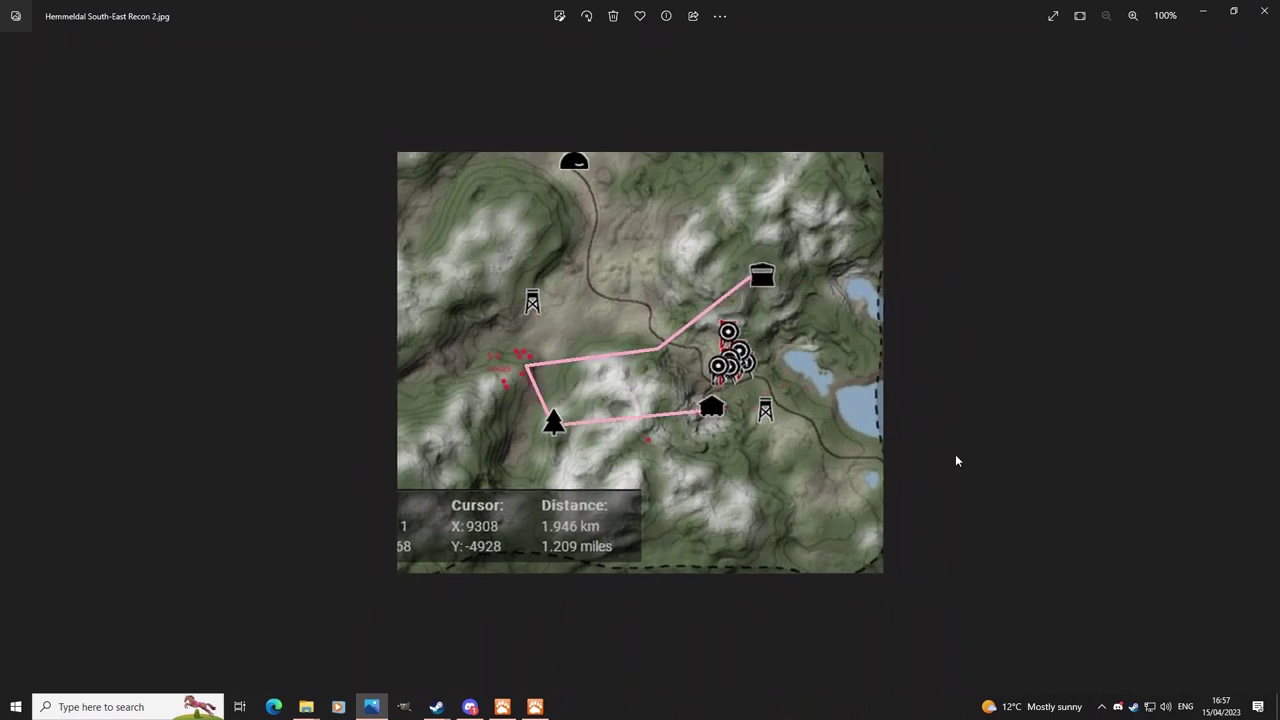
pyautogui.press('Right')
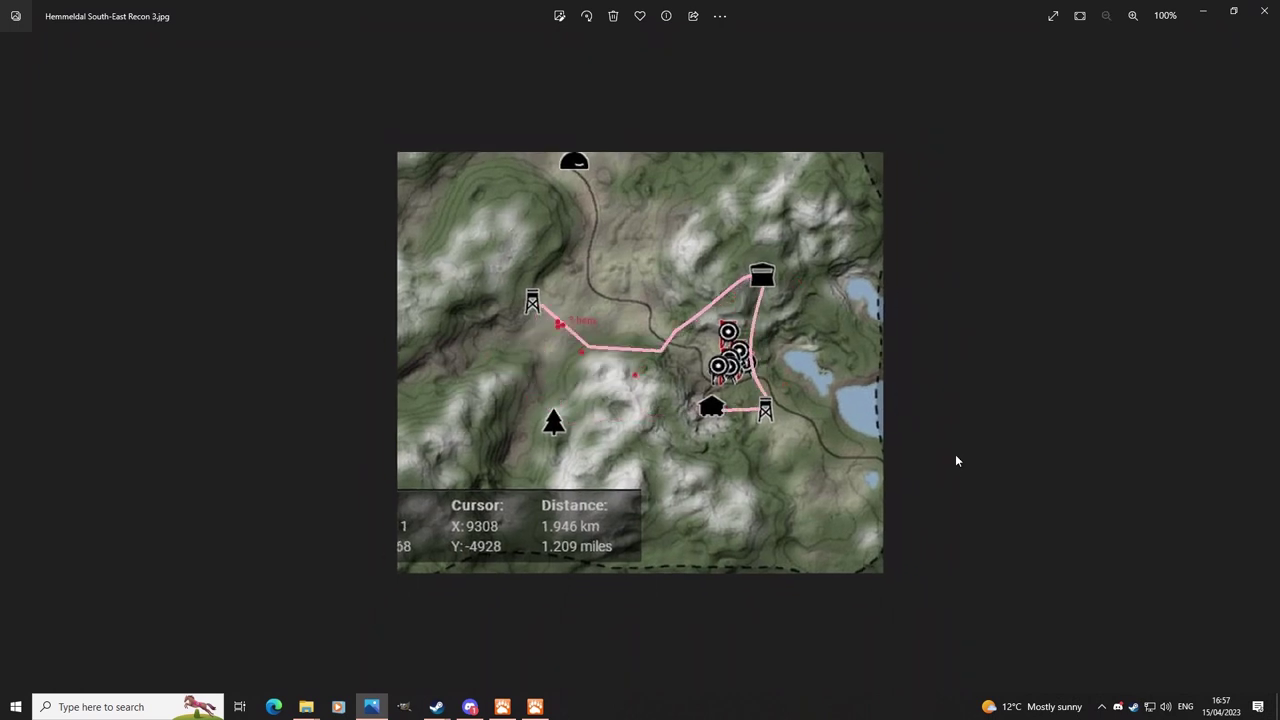
pyautogui.press('Right')
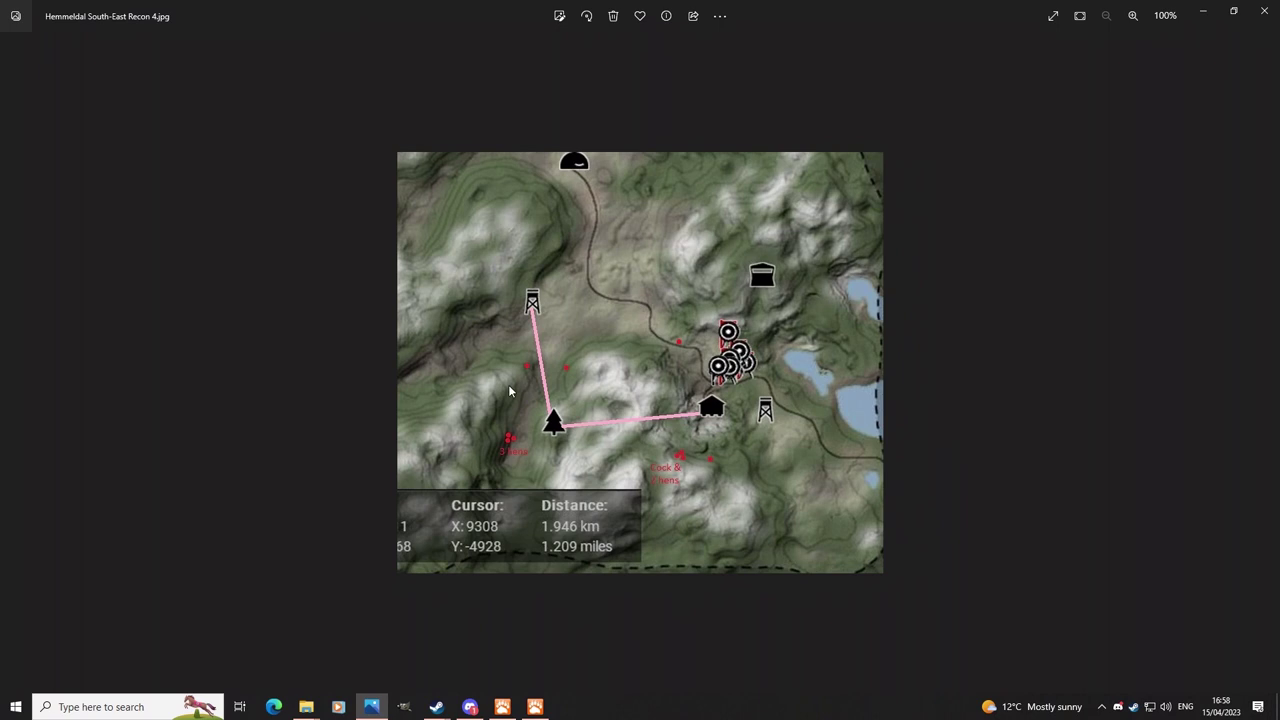
pyautogui.press('Left')
pyautogui.press('Left')
pyautogui.press('Right')
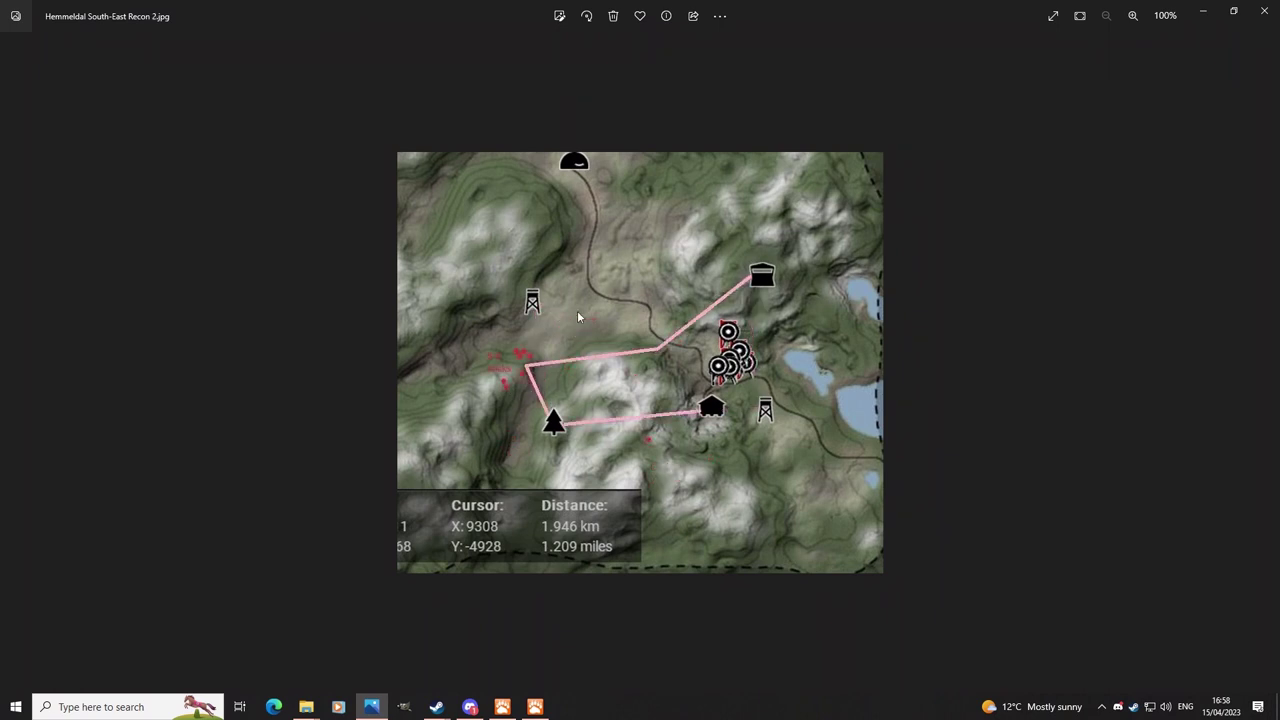
pyautogui.press('Left')
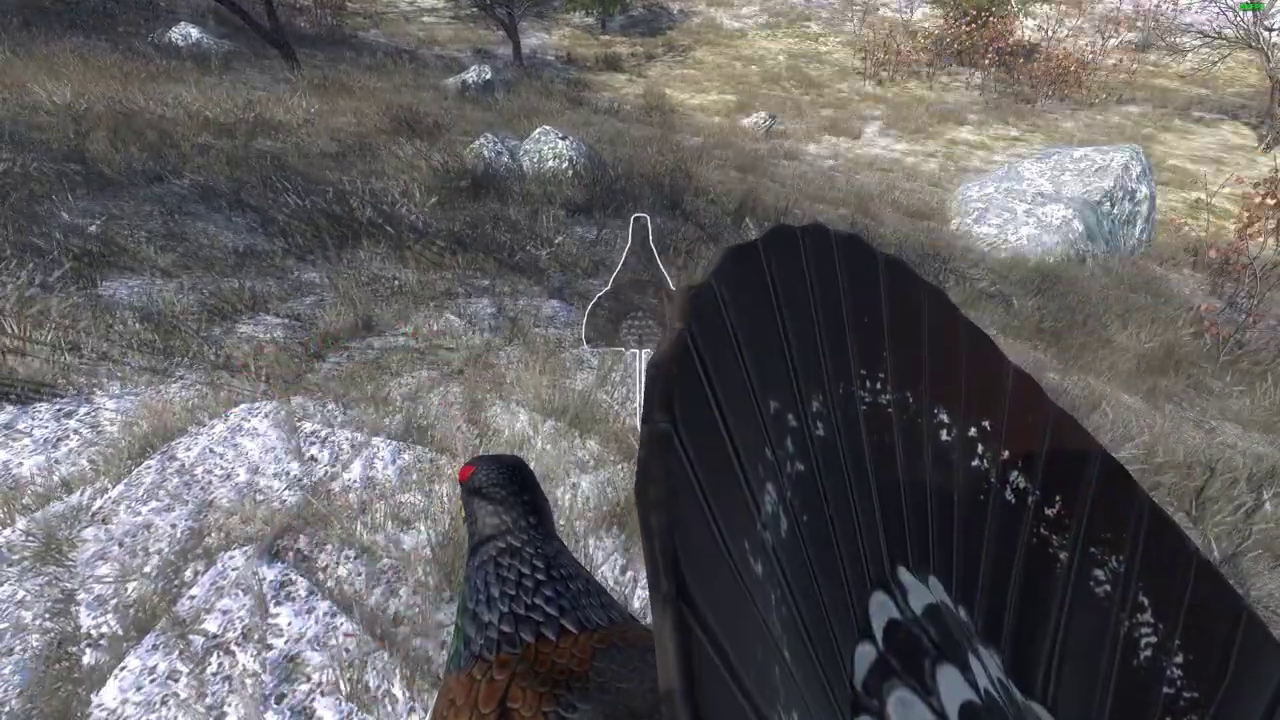
# Step: Place the male and female wood grouse decoys in the clearing, then bring up the full map
pyautogui.click(640, 360)
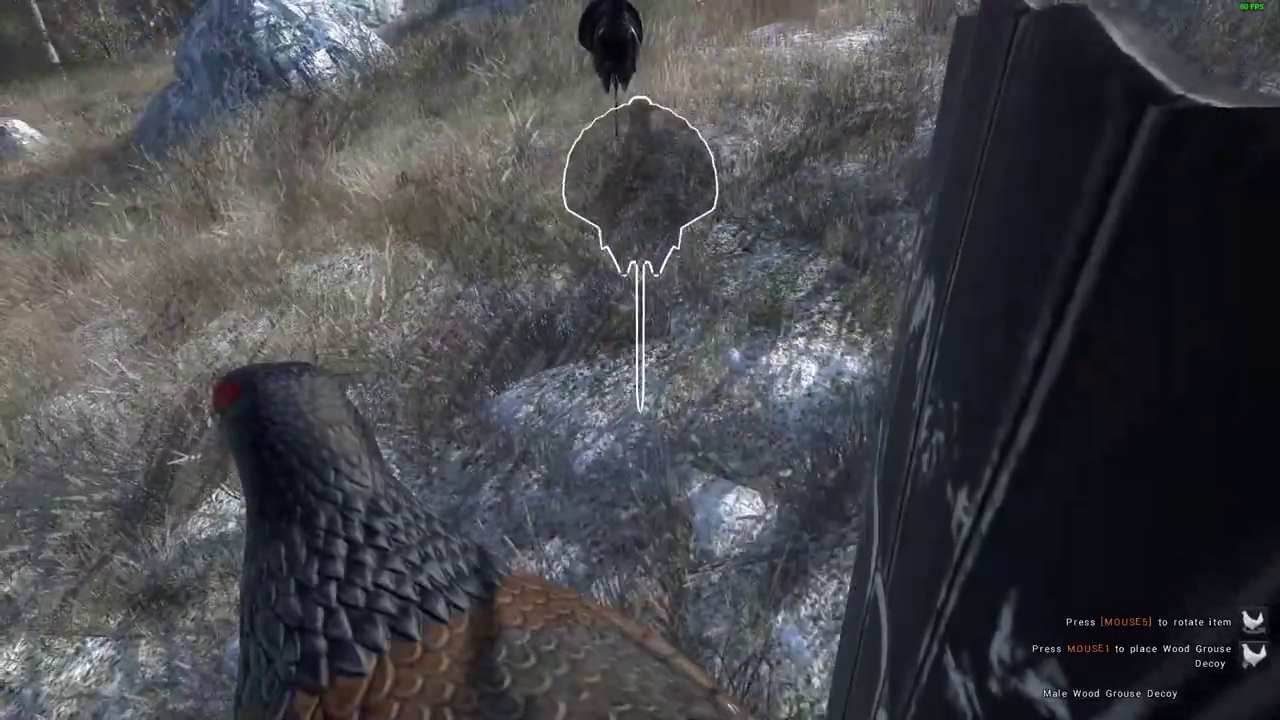
pyautogui.click(640, 360)
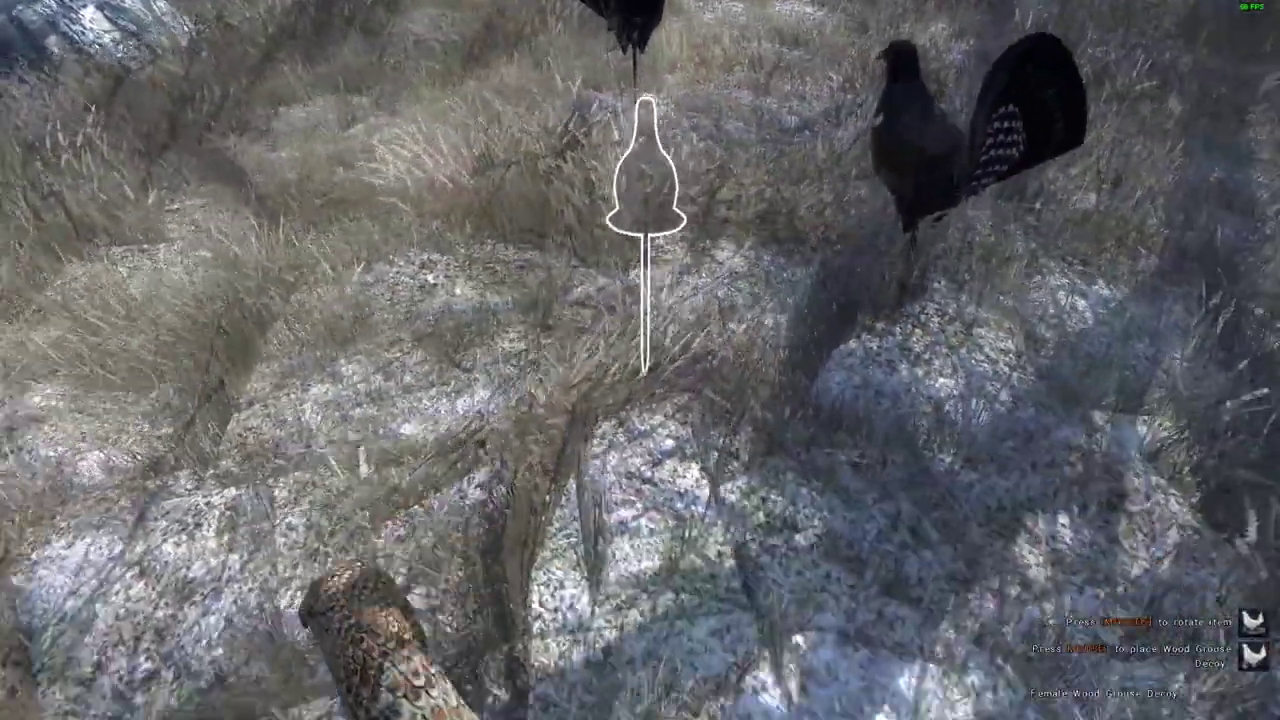
pyautogui.scroll(-1, 640, 360)
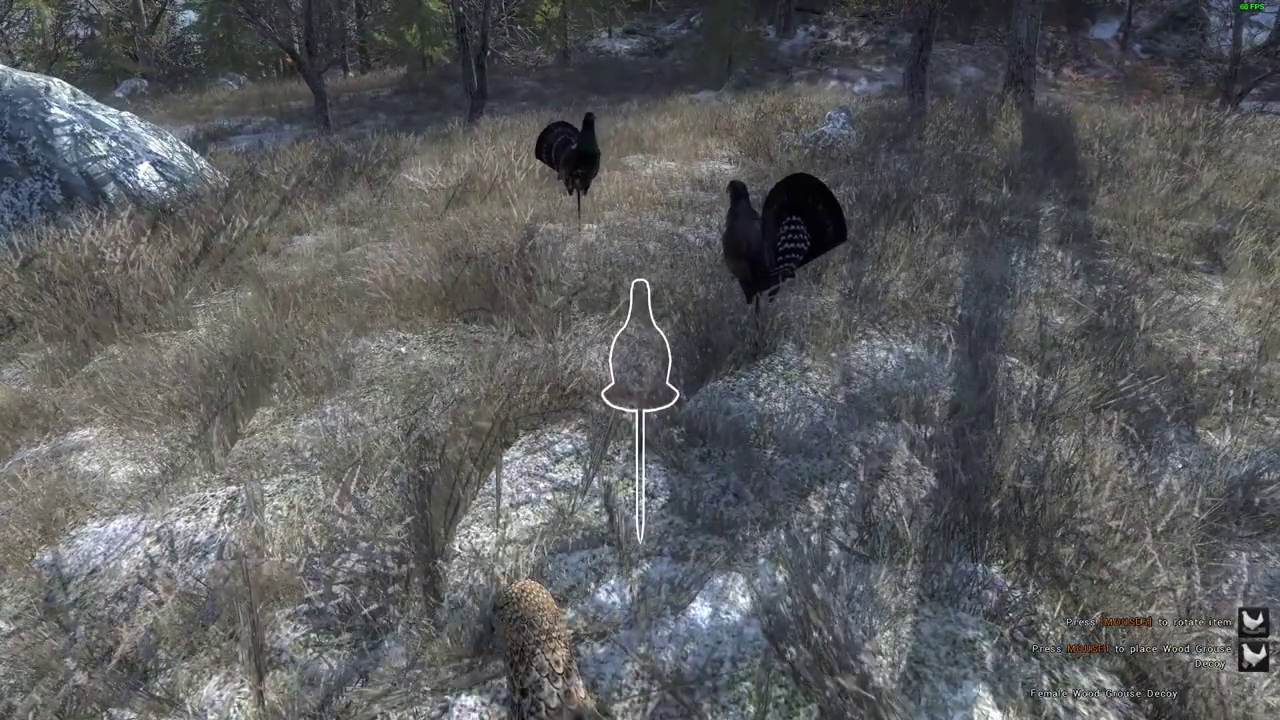
pyautogui.click(640, 360)
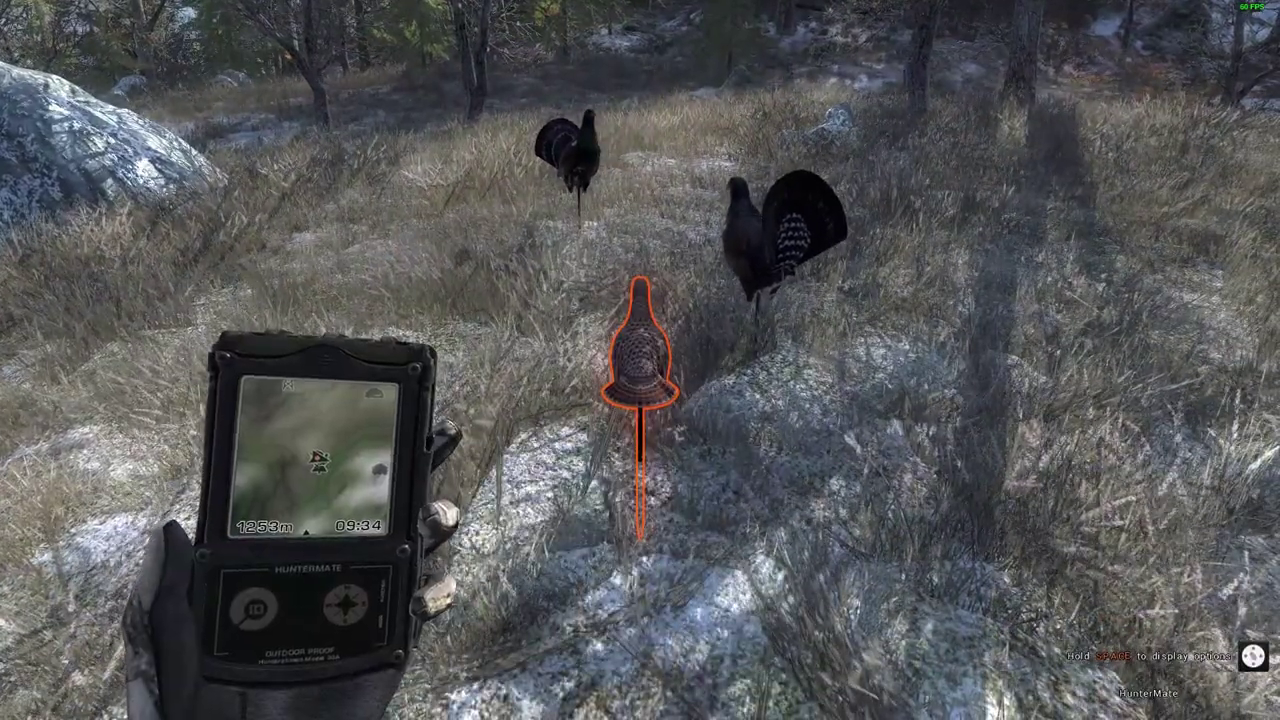
pyautogui.press('m')
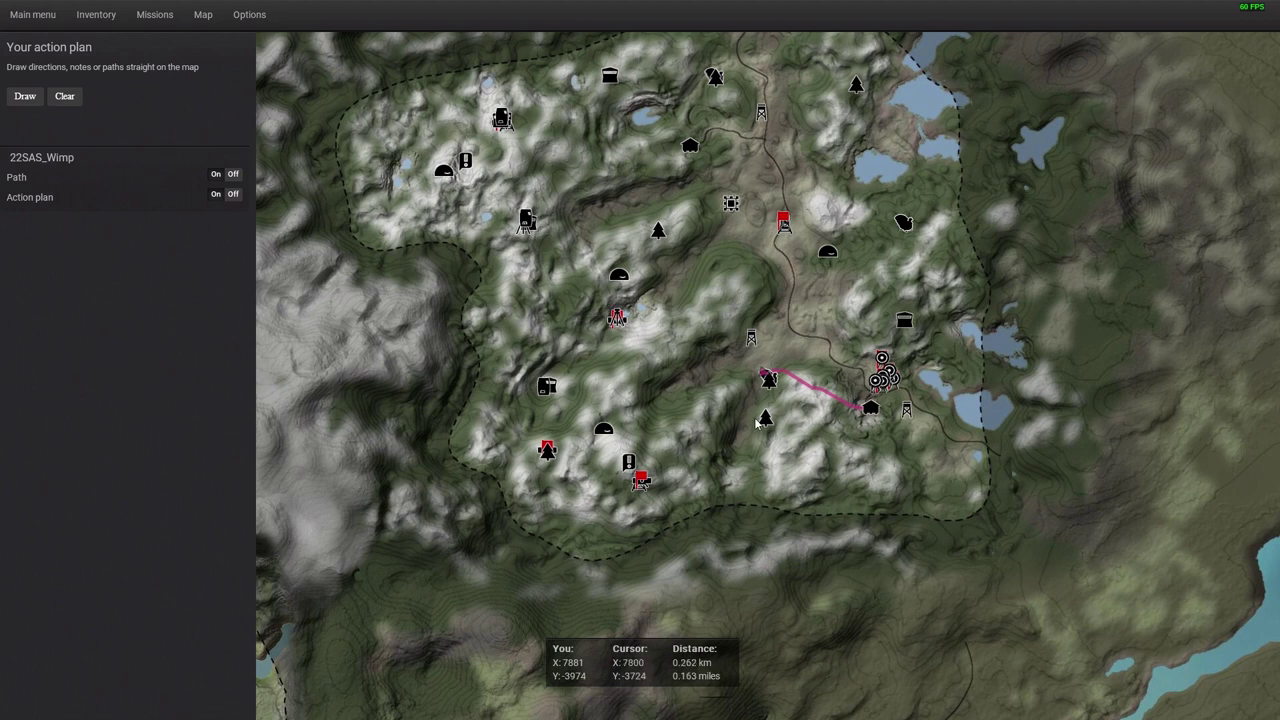
pyautogui.press('m')
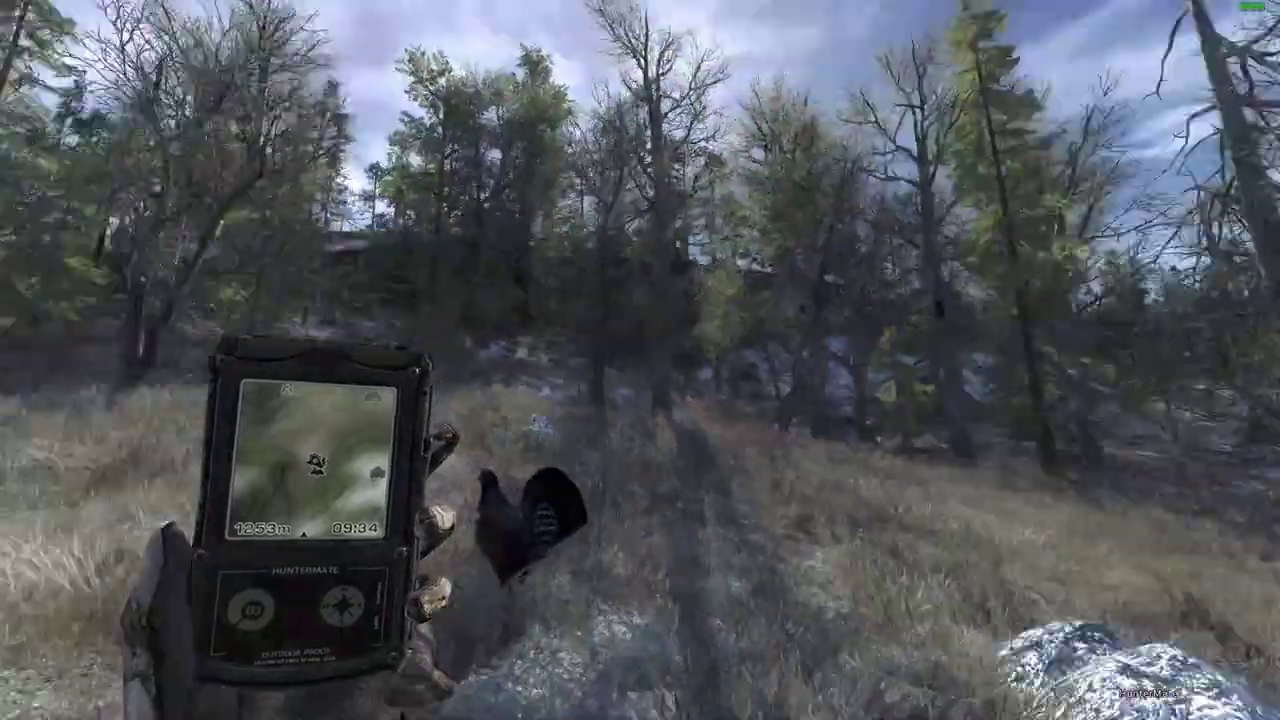
pyautogui.press('m')
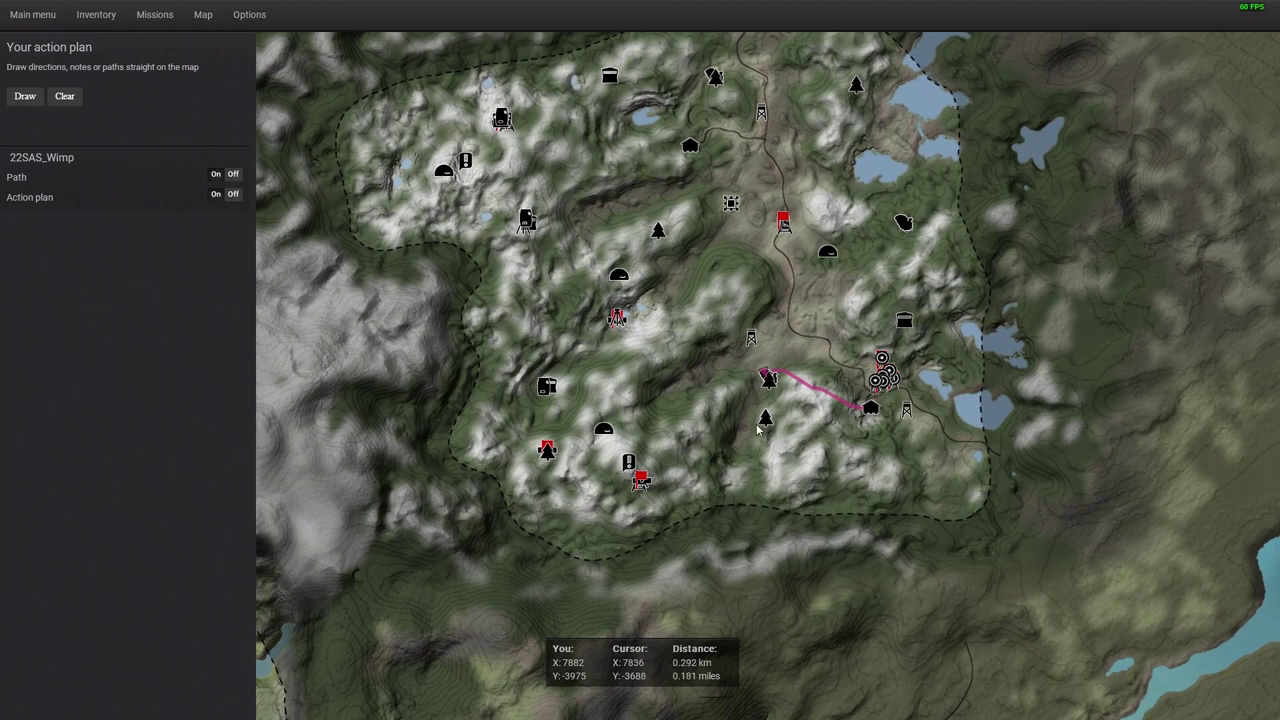
# Step: Close the map, walk through the pine forest to the tree stand, and climb into it
pyautogui.press('m')
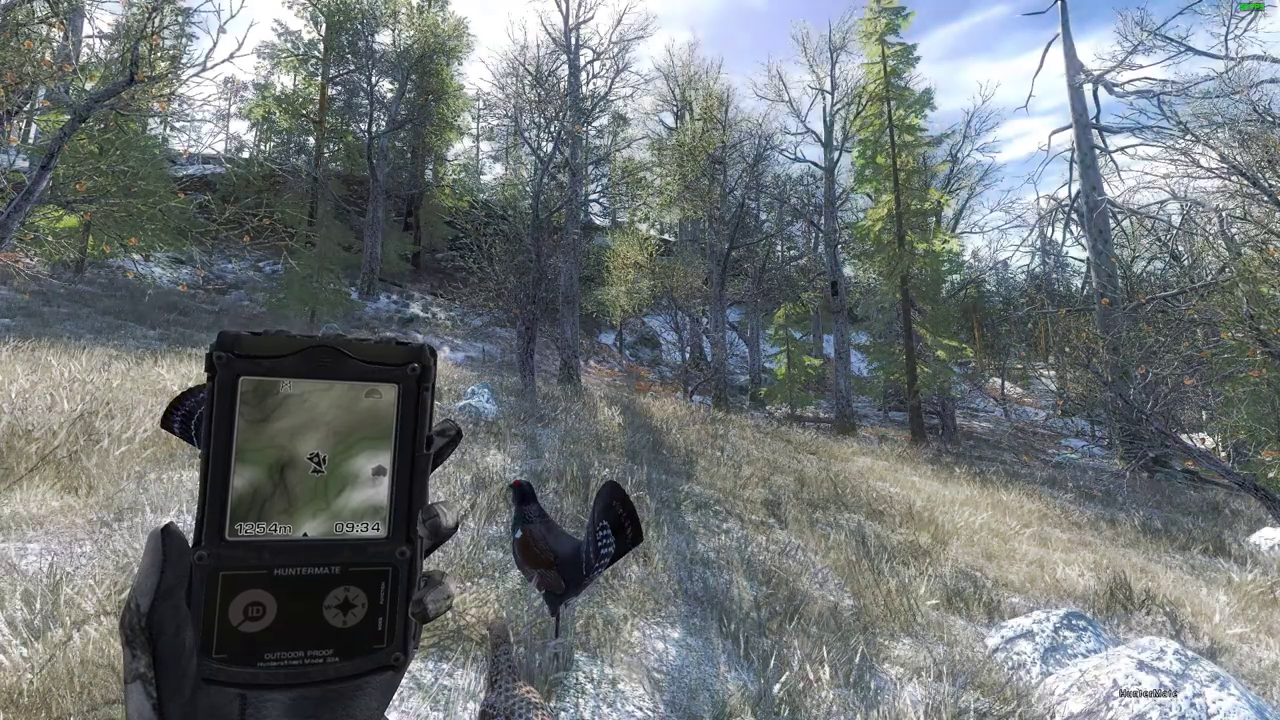
pyautogui.press('w')
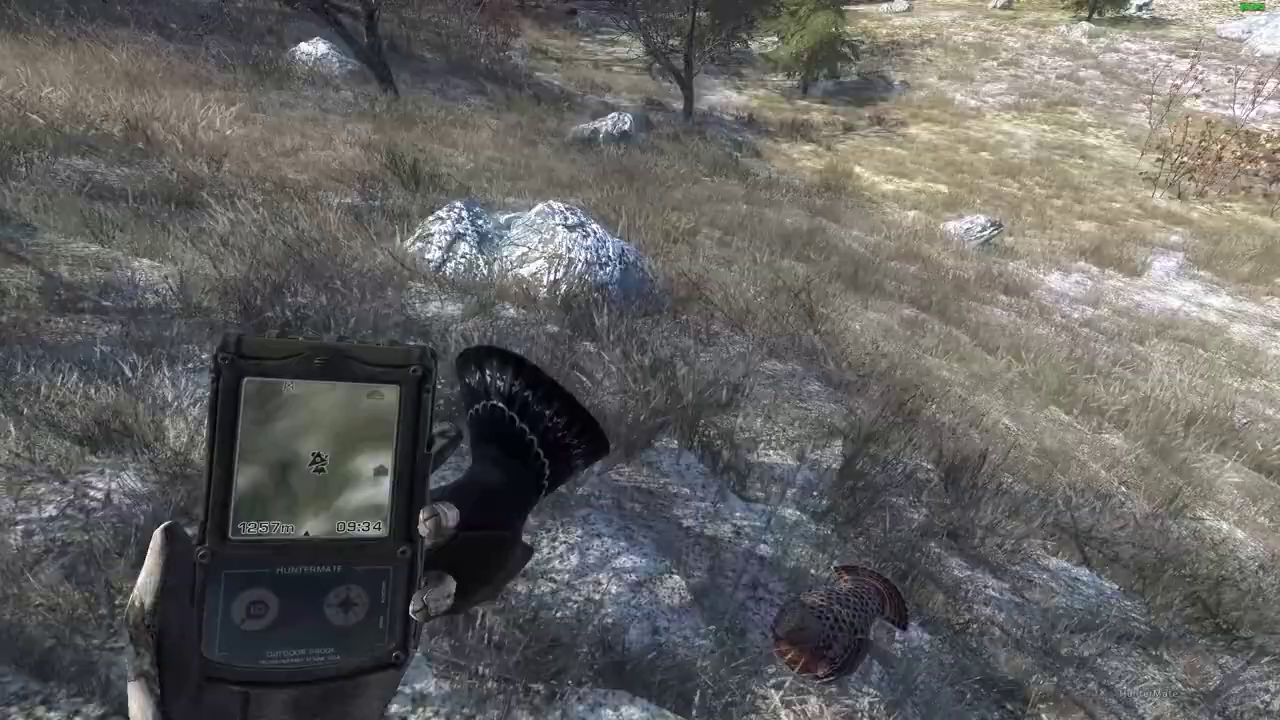
pyautogui.press('w')
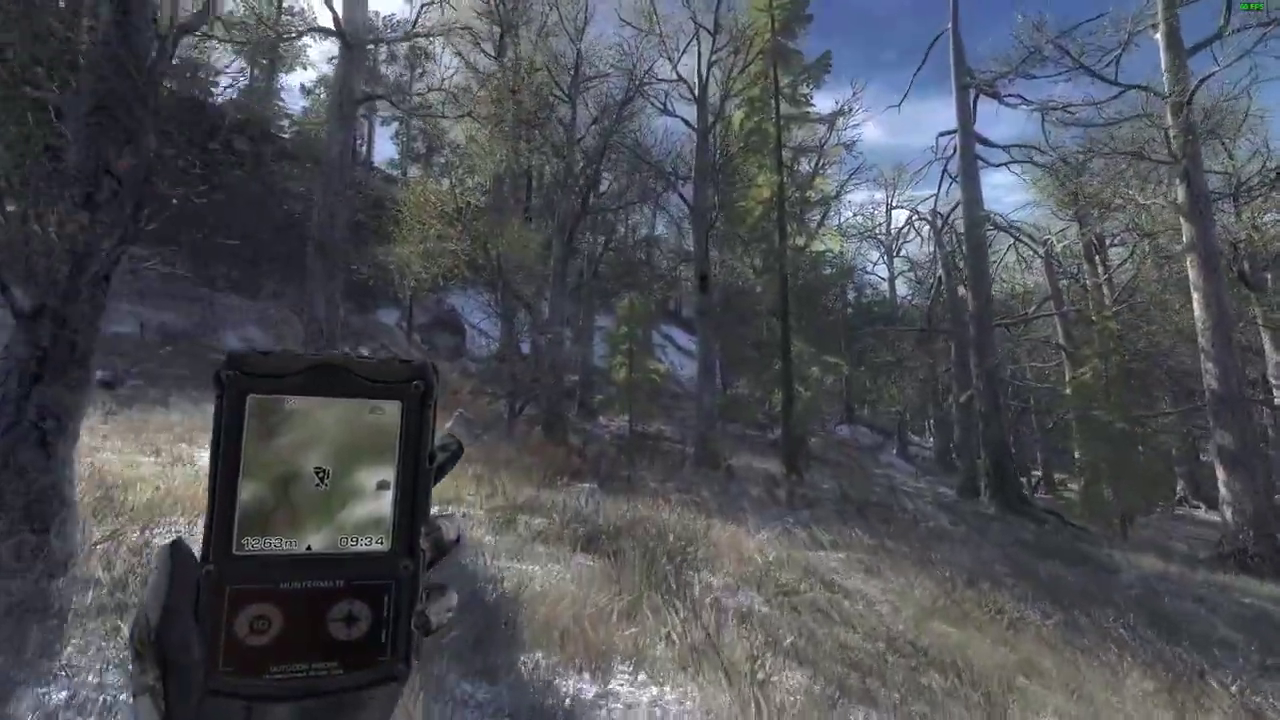
pyautogui.press('w')
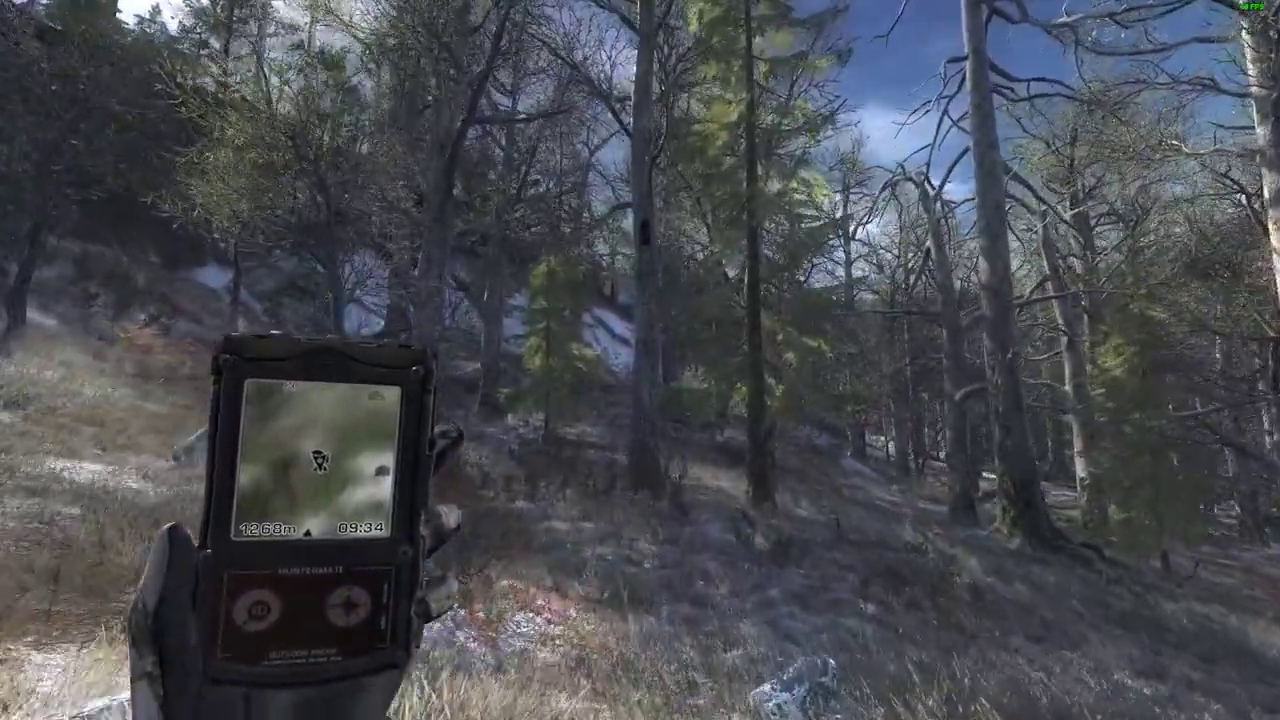
pyautogui.press('w')
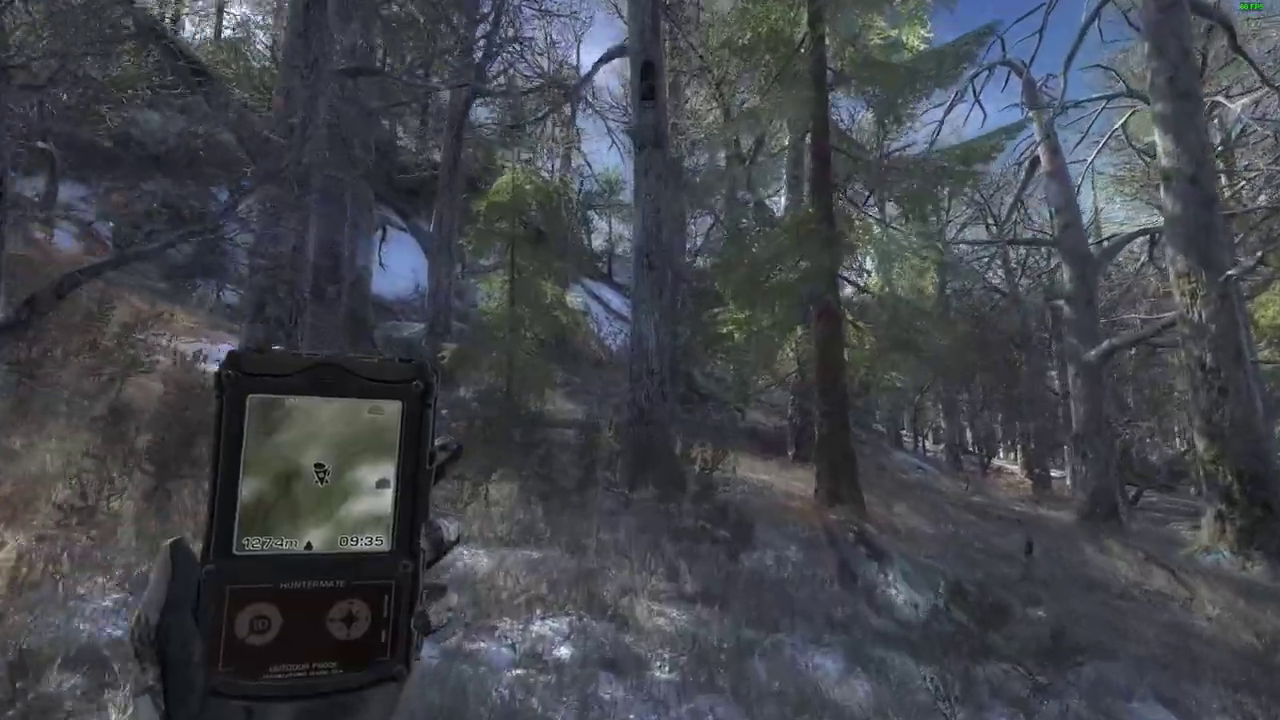
pyautogui.press('w')
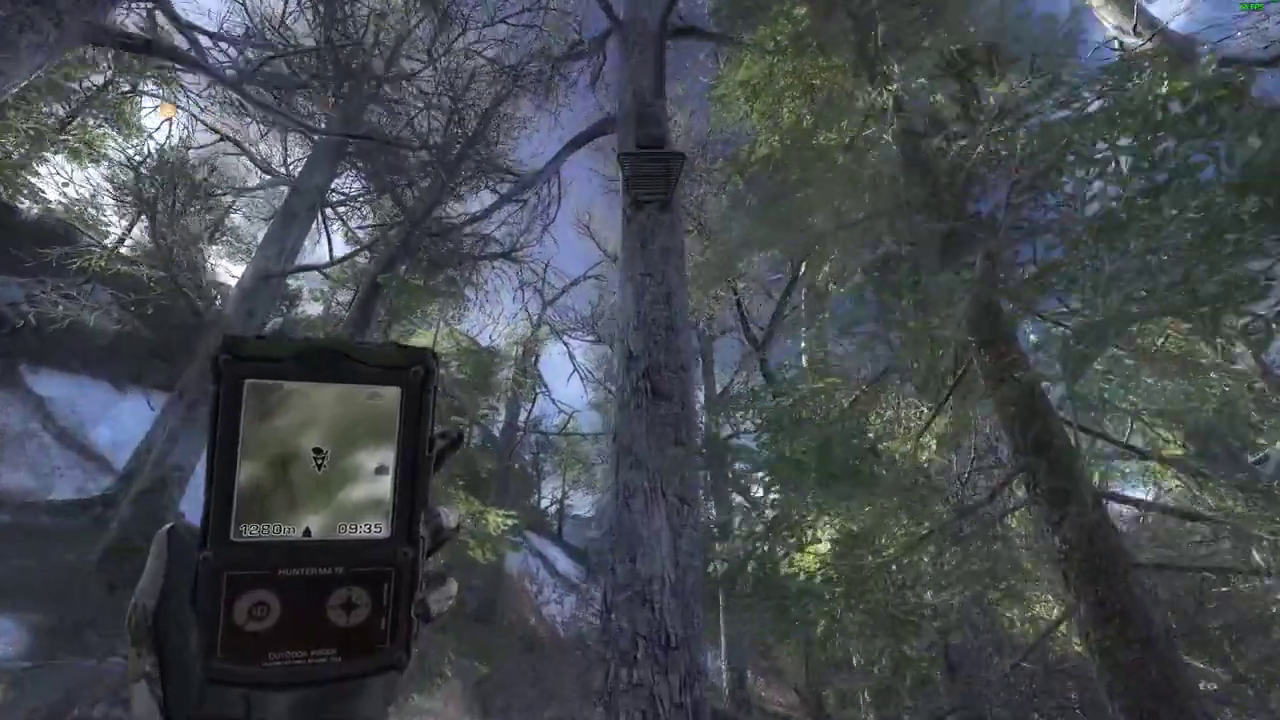
pyautogui.press('w')
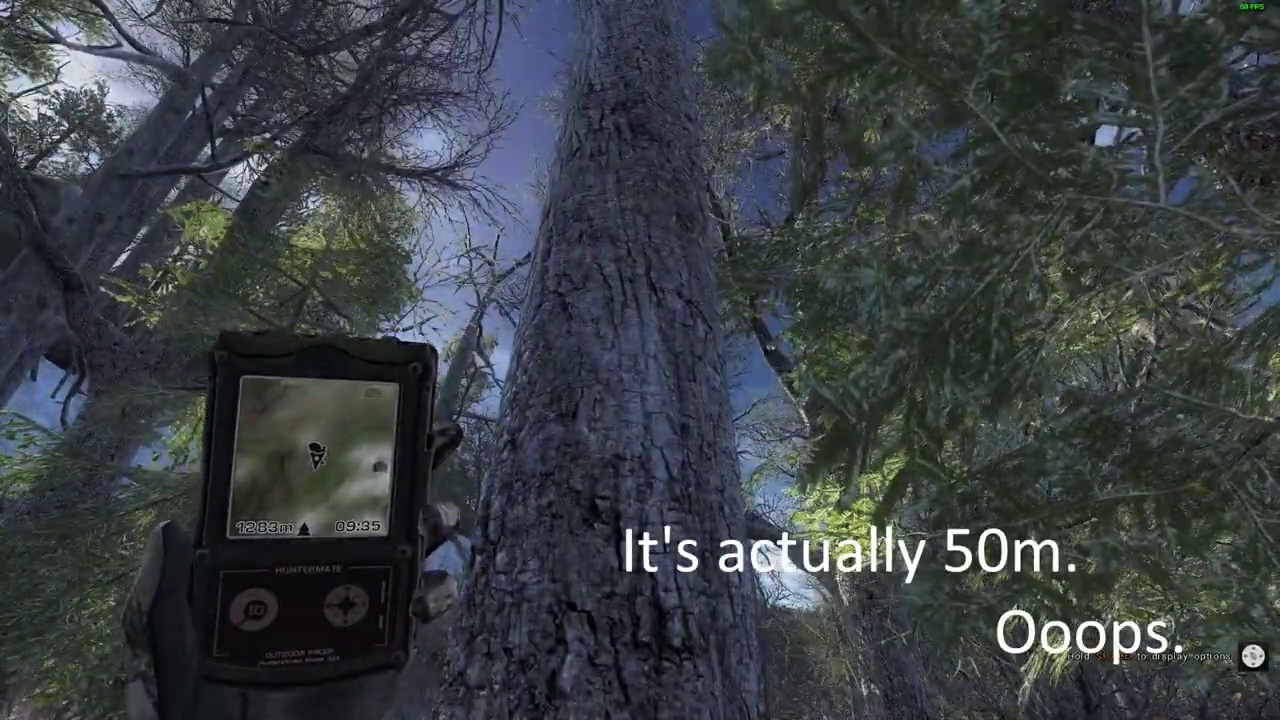
pyautogui.press('e')
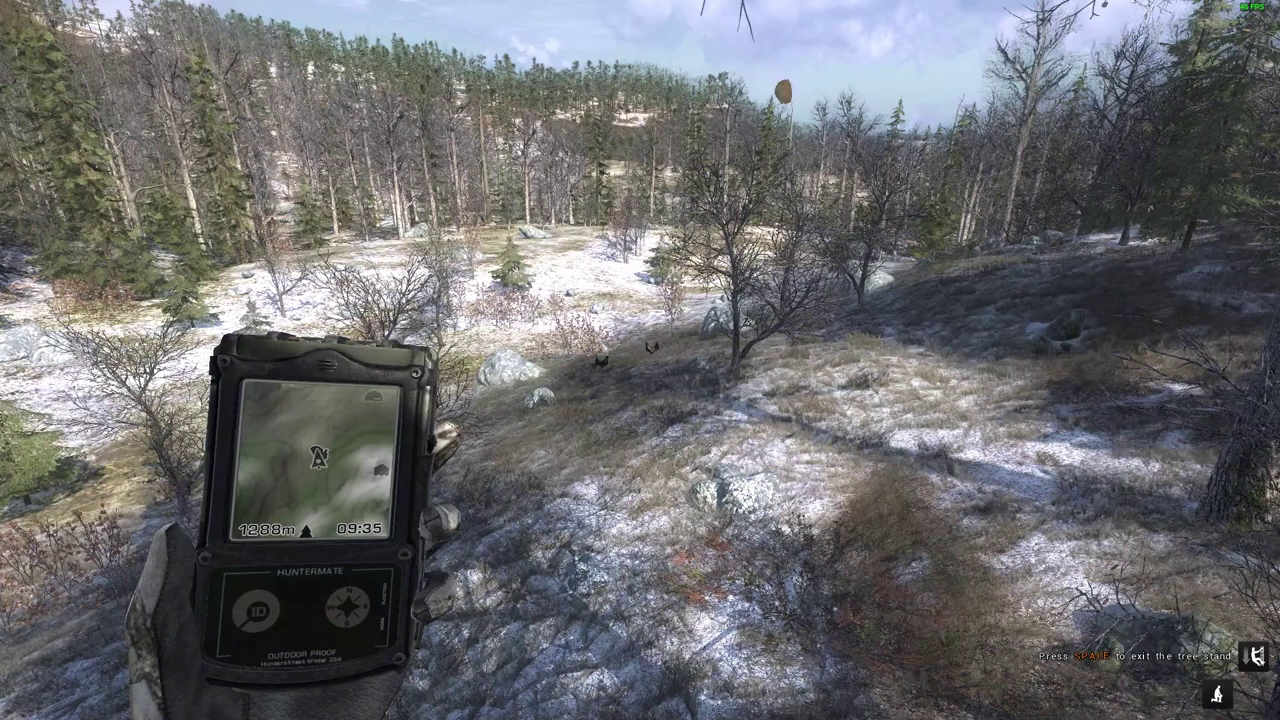
# Step: Holster the GPS and range the decoys (26 m) and treeline (267 m) with binoculars
pyautogui.press('h')
pyautogui.rightClick(640, 360)
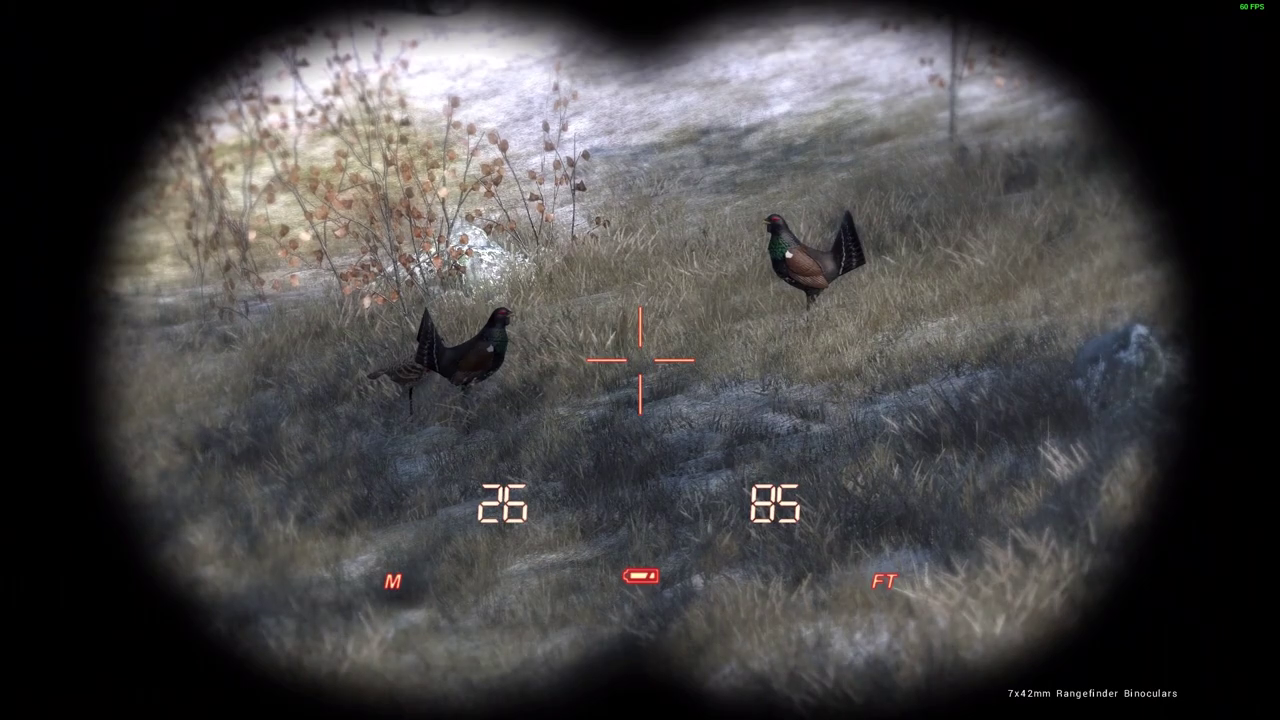
pyautogui.rightClick(640, 360)
pyautogui.rightClick(640, 360)
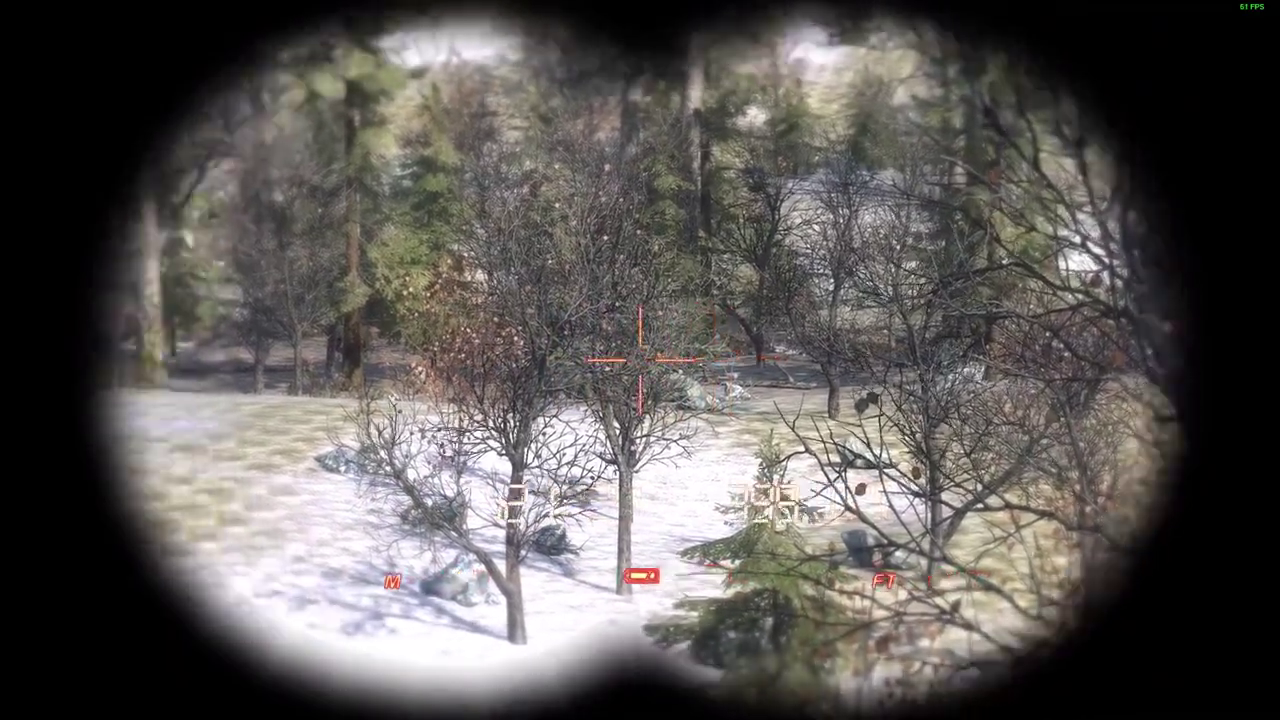
pyautogui.rightClick(640, 360)
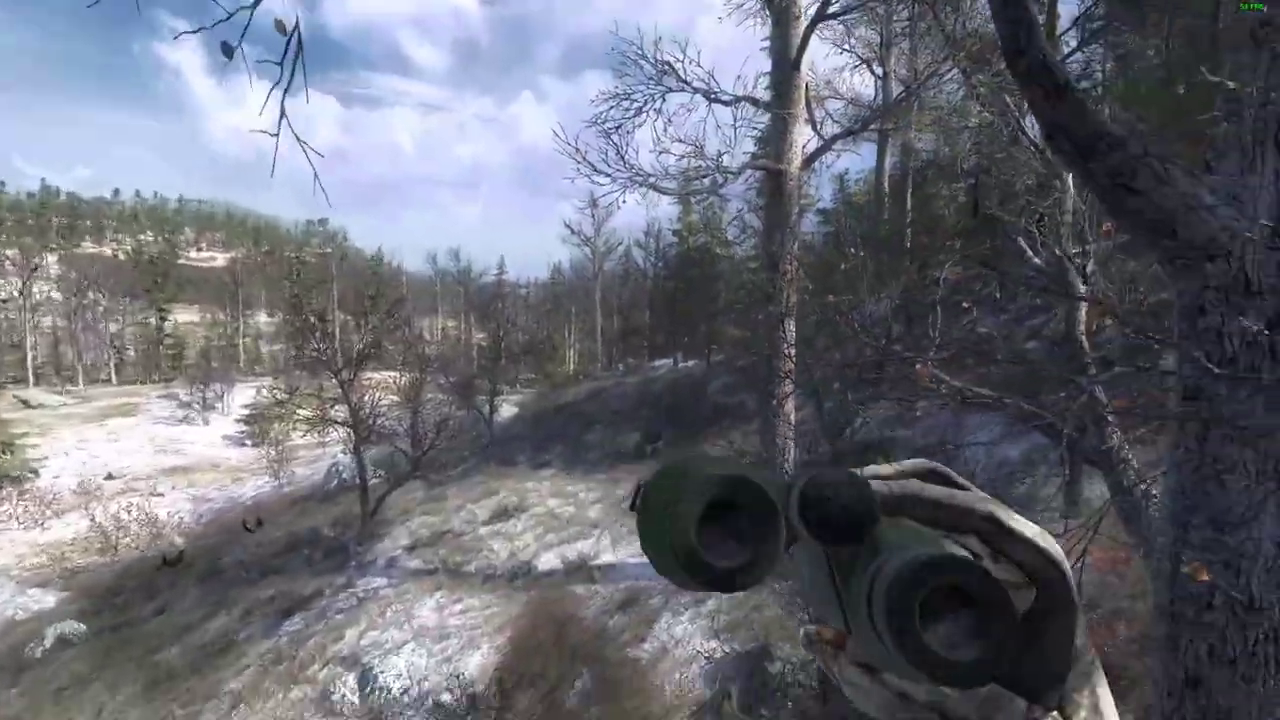
pyautogui.rightClick(640, 360)
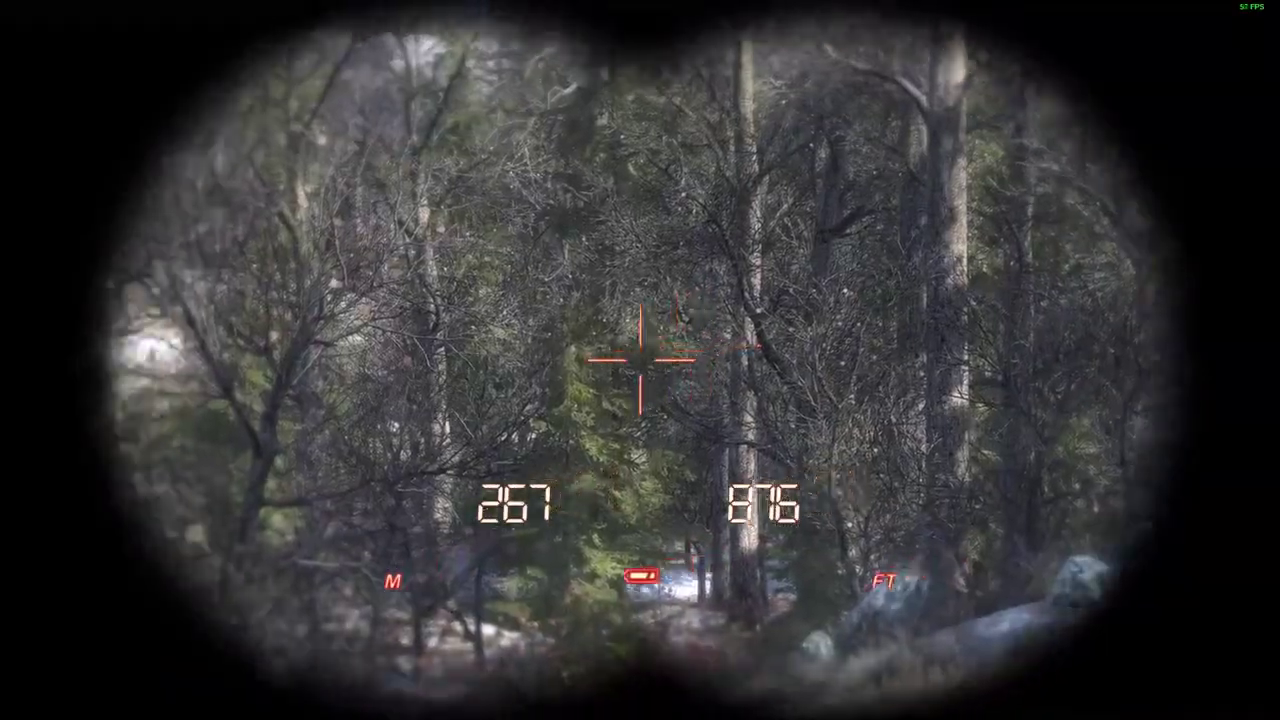
pyautogui.rightClick(640, 360)
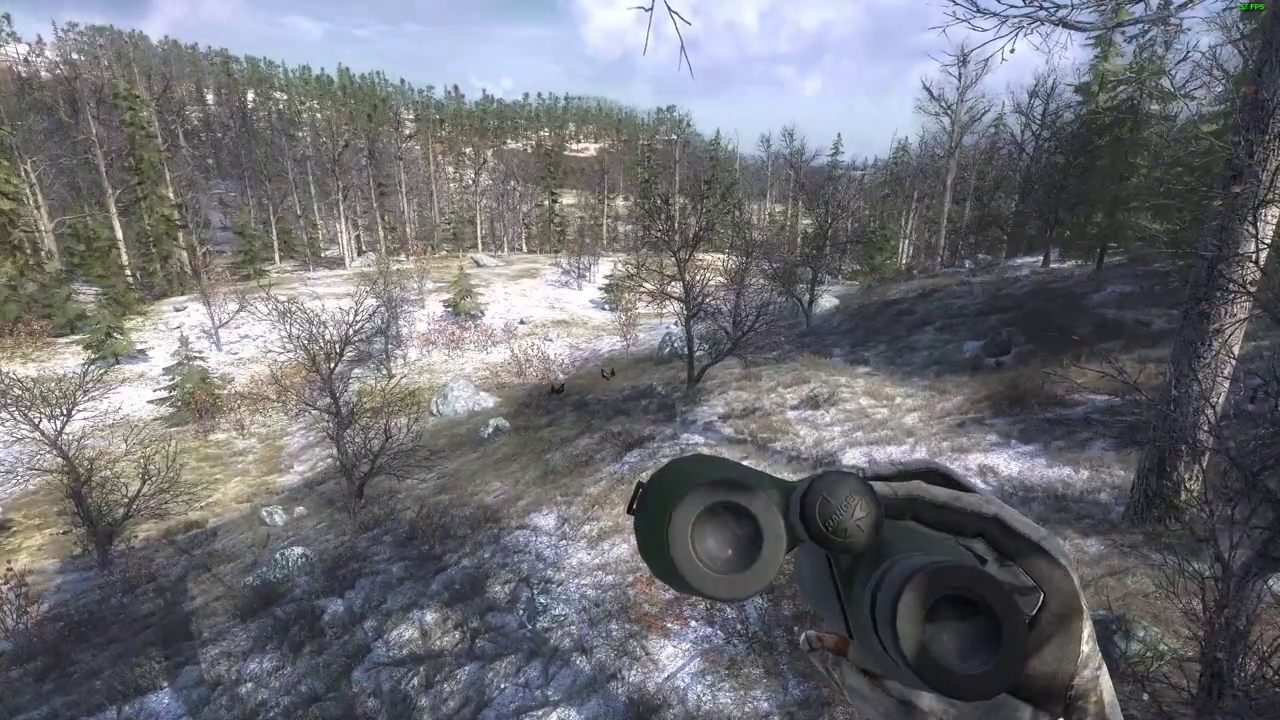
# Step: Climb down from the tree stand, take out the HunterMate, and walk past the grouse toward the forest
pyautogui.press('w')
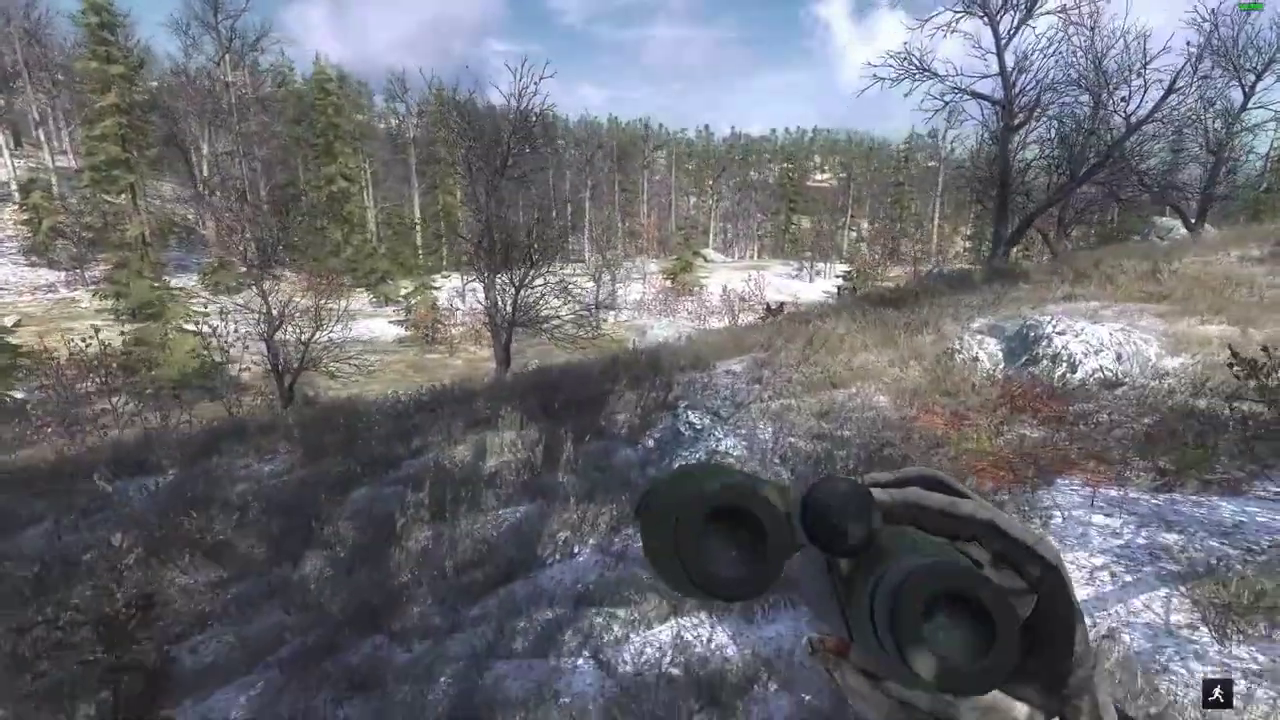
pyautogui.press('w')
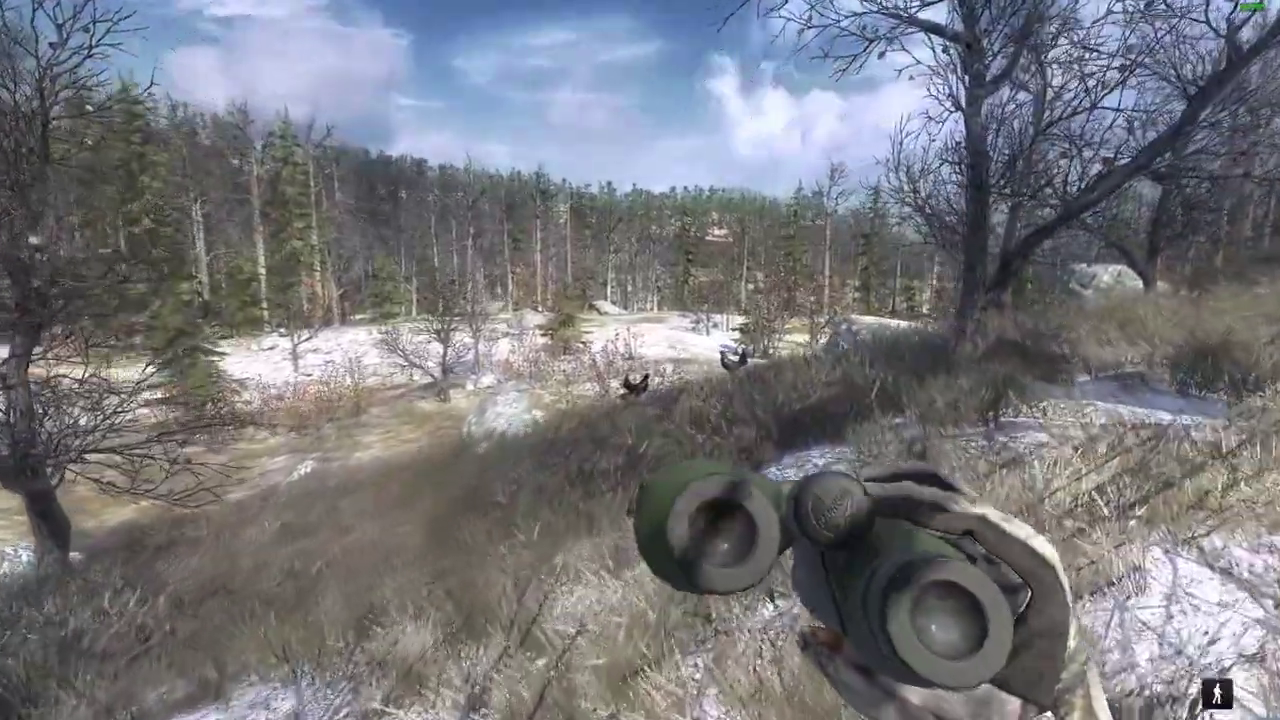
pyautogui.press('h')
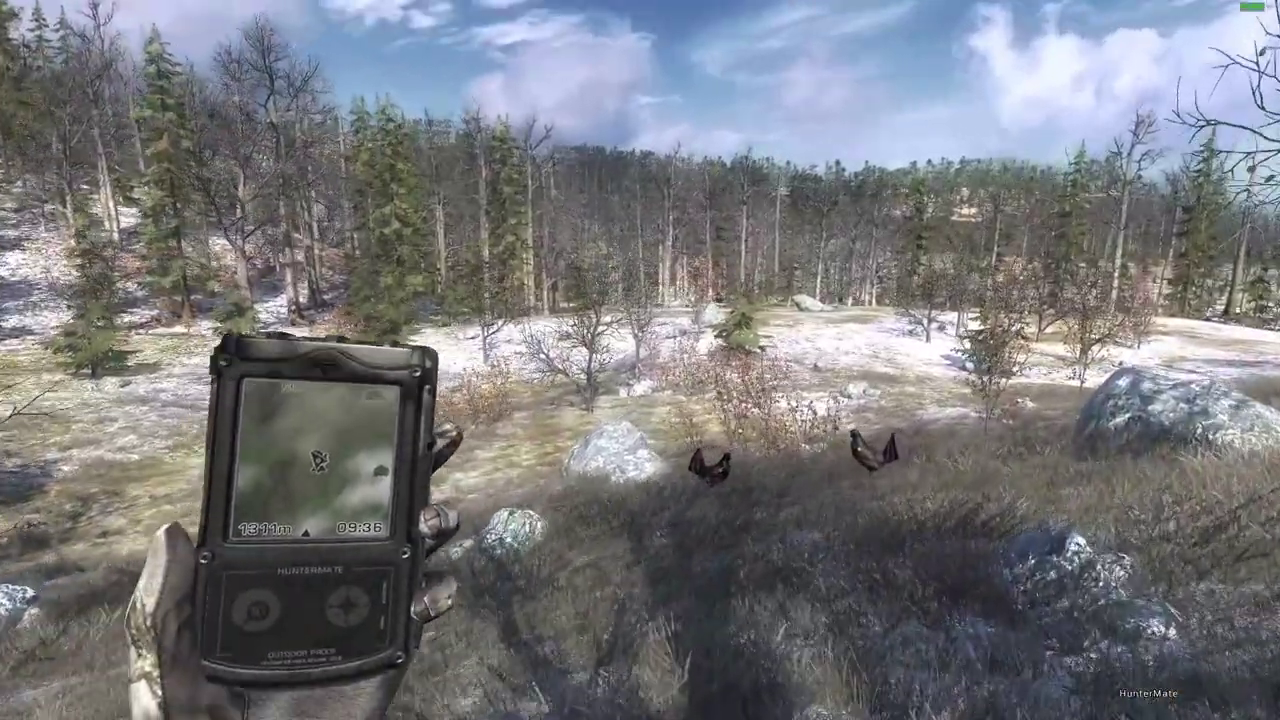
pyautogui.press('w')
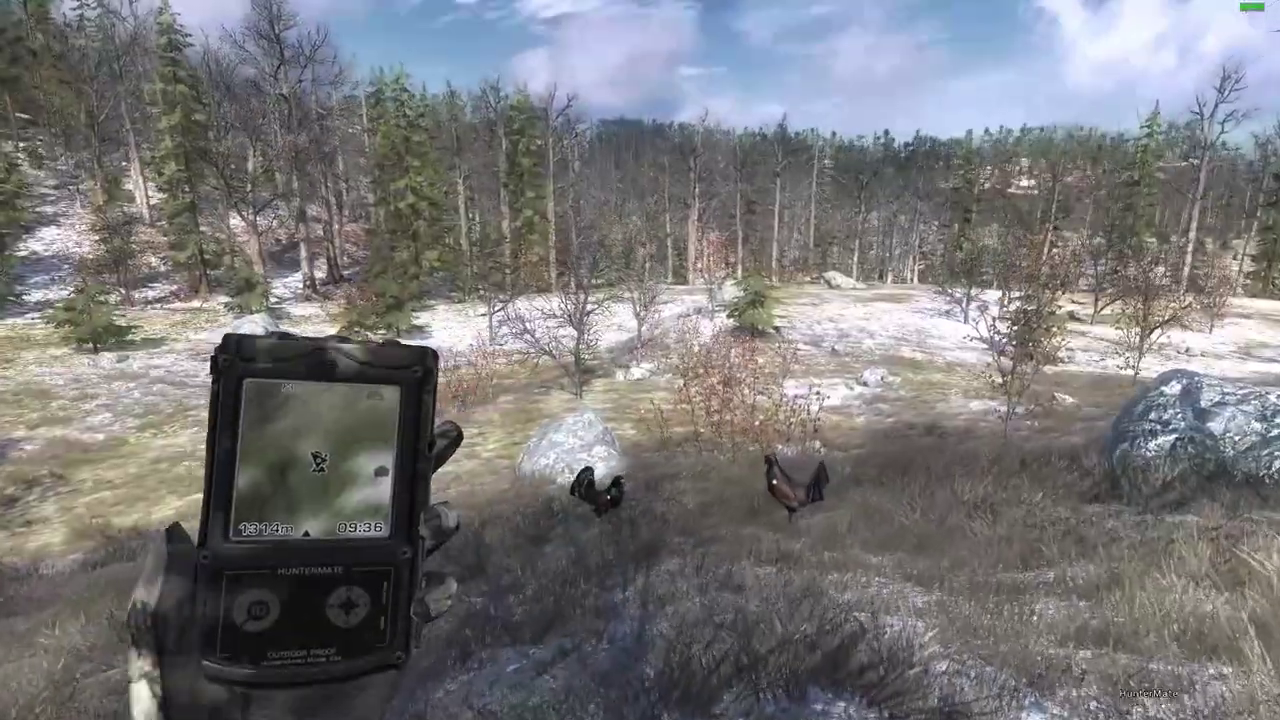
pyautogui.press('w')
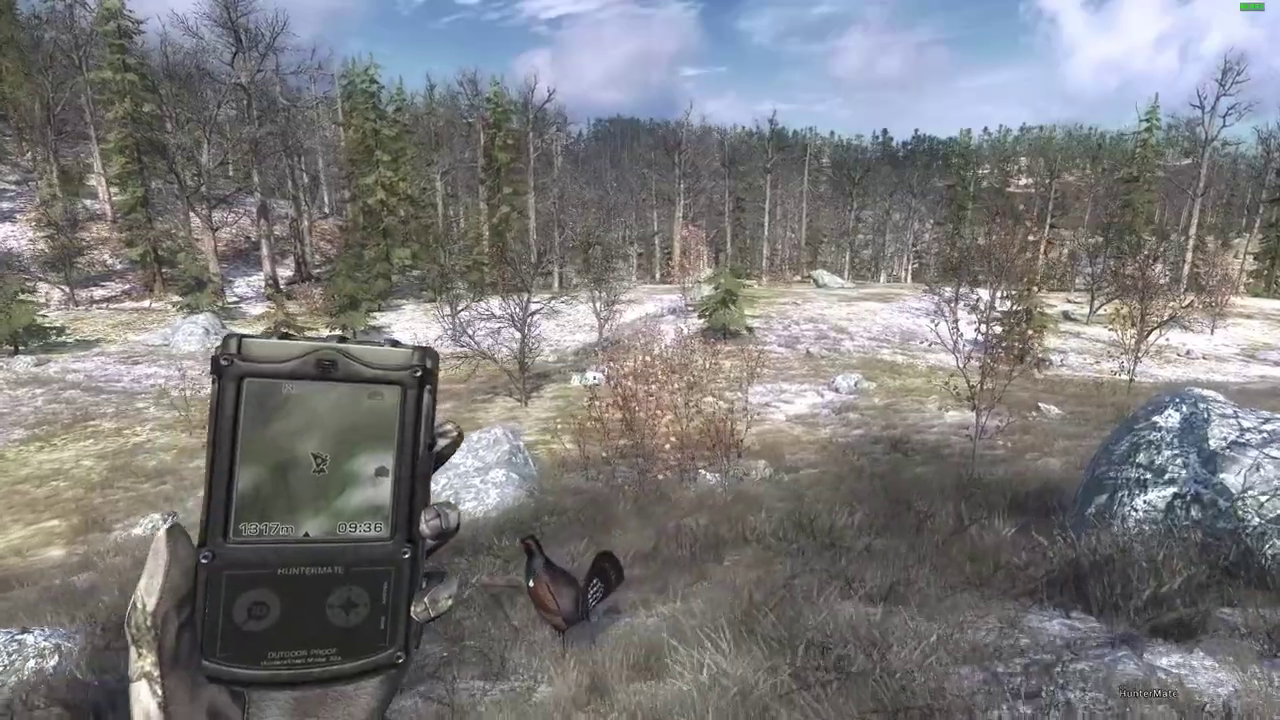
pyautogui.press('w')
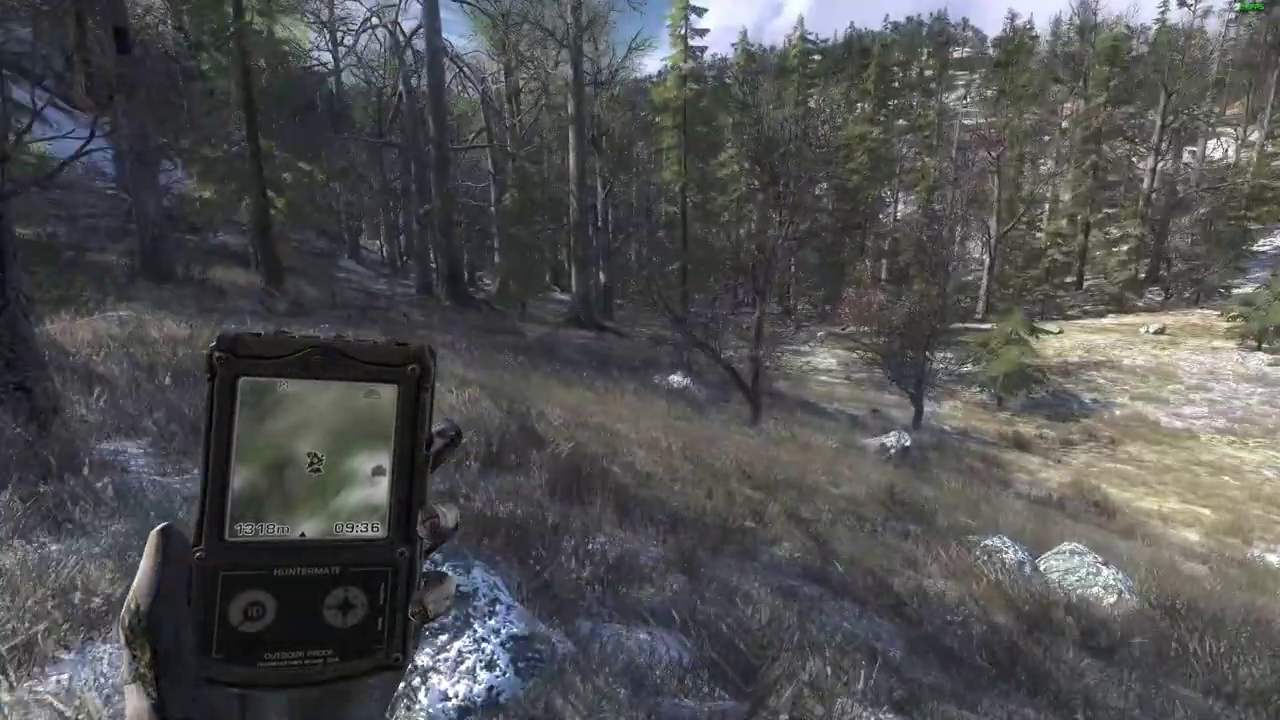
pyautogui.press('w')
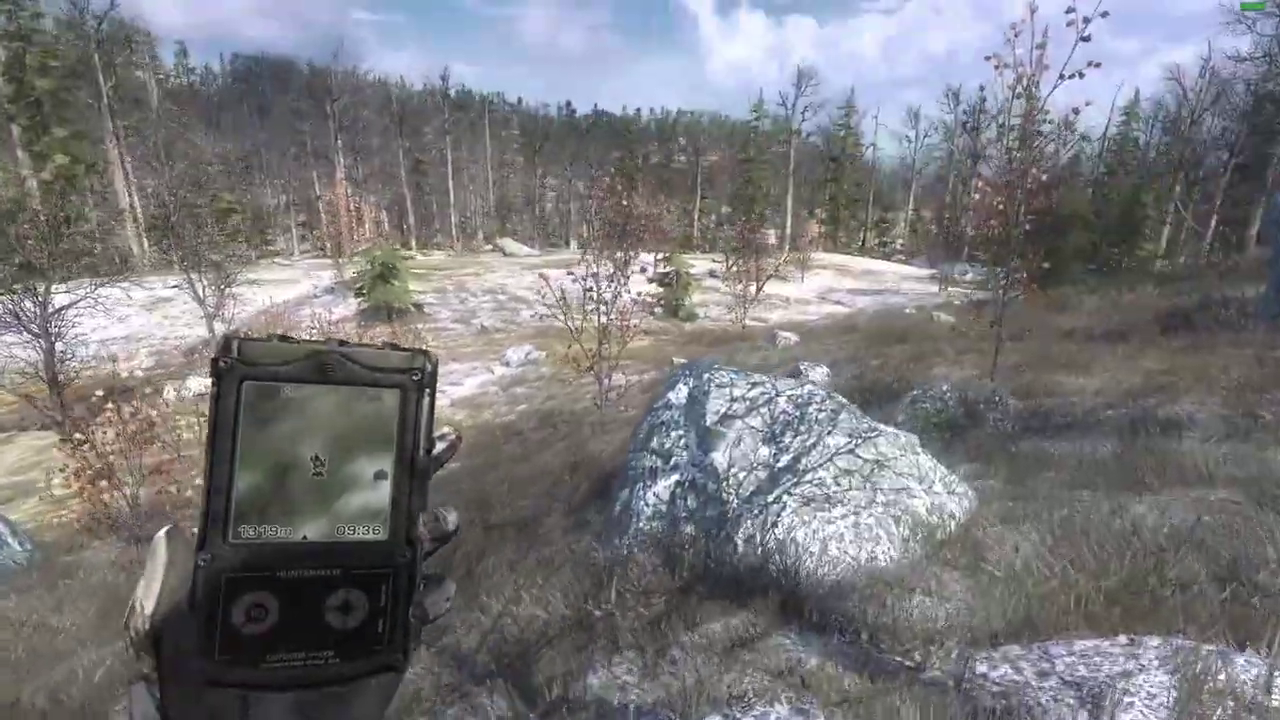
pyautogui.press('w')
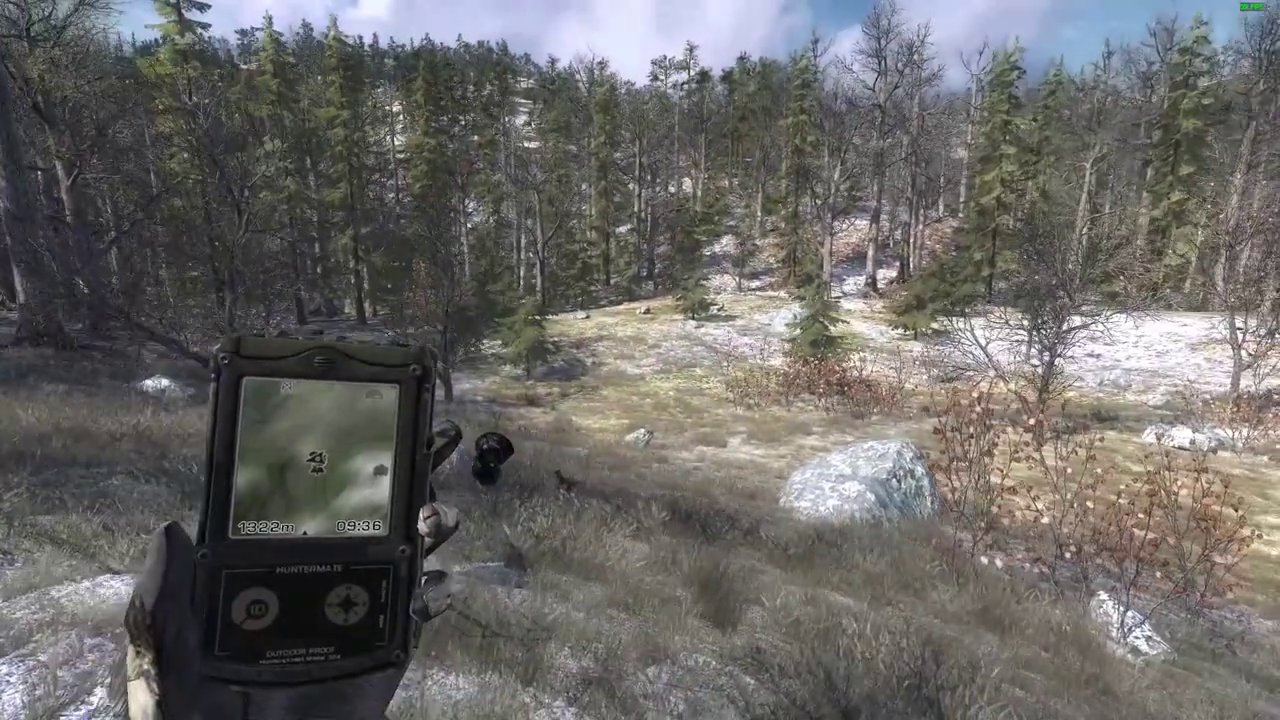